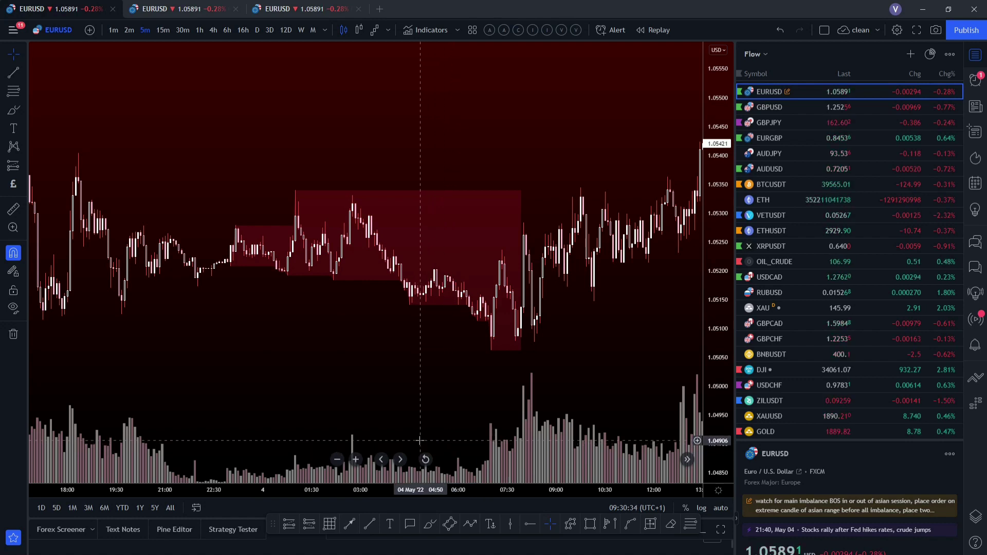
Start a bar replay beginning early on 4 May
{"action": "scroll", "coordinate": [478, 436], "scroll_direction": "up", "scroll_amount": 1}
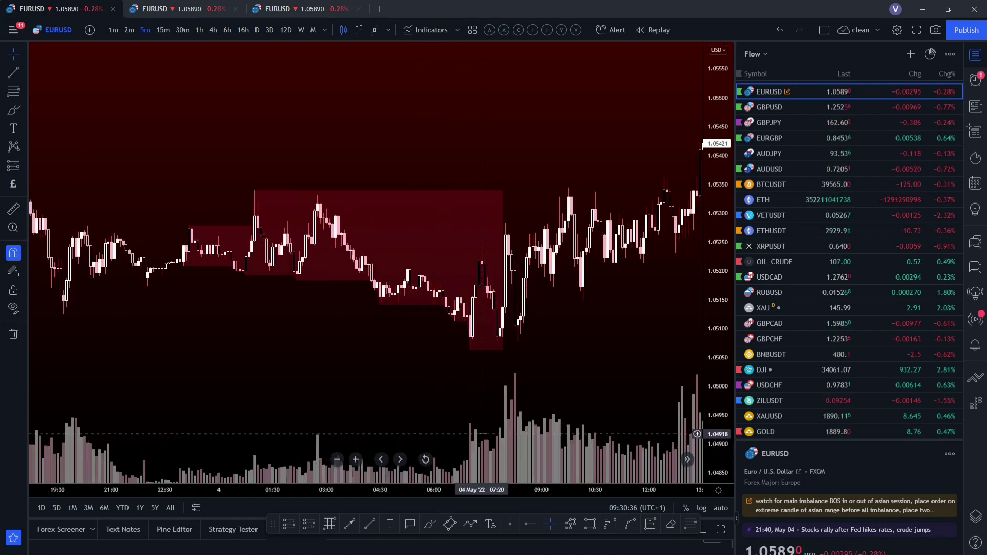
{"action": "scroll", "coordinate": [482, 433], "scroll_direction": "up", "scroll_amount": 1}
{"action": "left_click", "coordinate": [653, 30]}
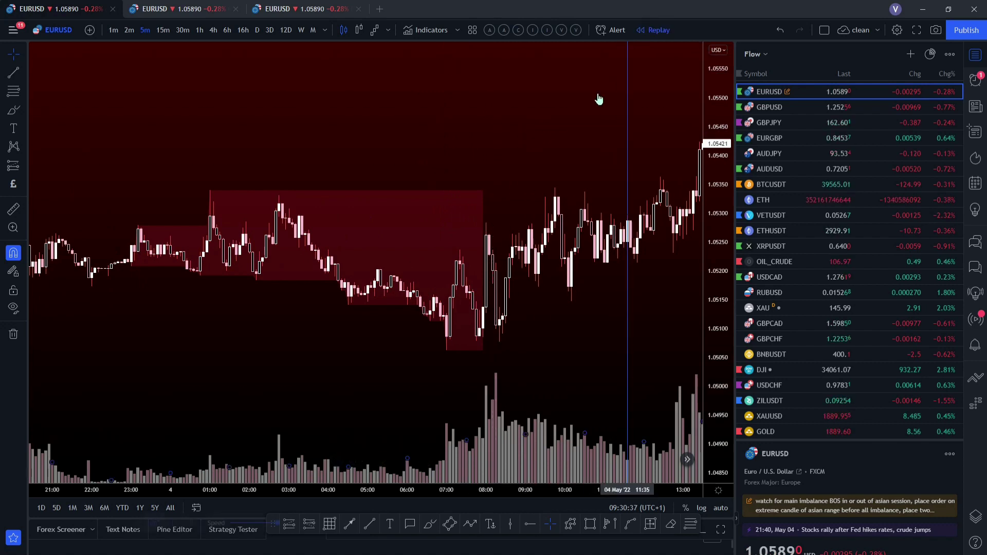
{"action": "left_click", "coordinate": [451, 309]}
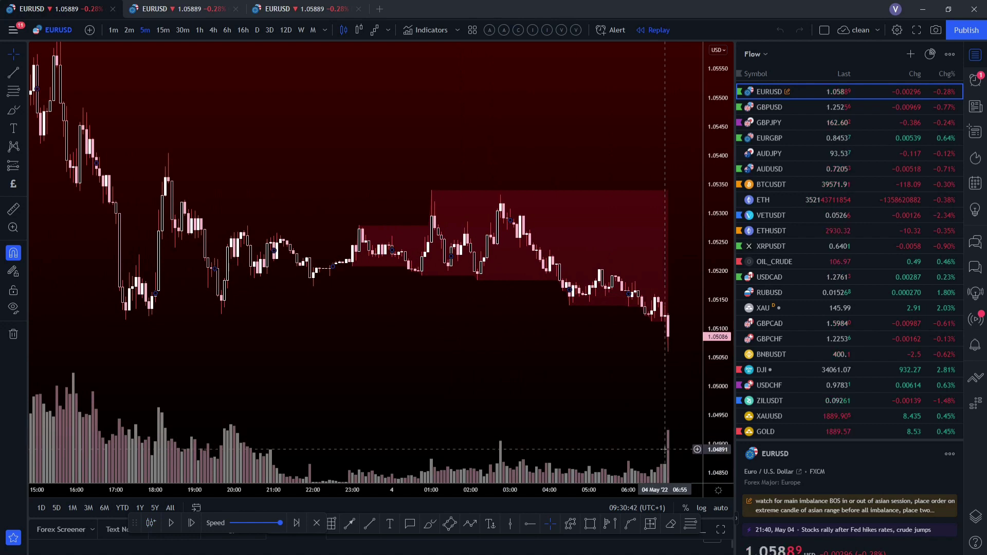
Draw a trend line along the falling lows from 00:45 to the 06:35 low
{"action": "left_click", "coordinate": [370, 524]}
{"action": "left_click", "coordinate": [366, 284]}
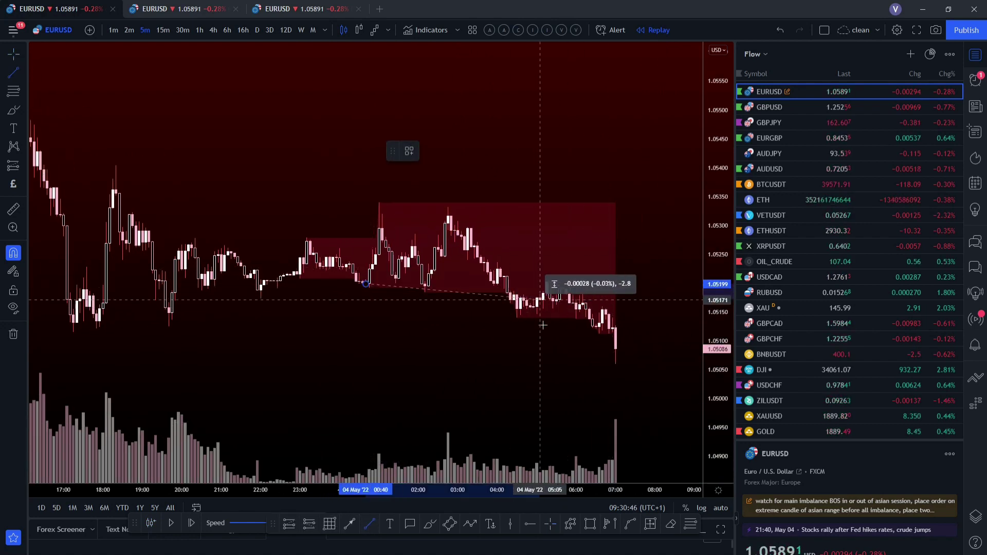
{"action": "left_click", "coordinate": [598, 337]}
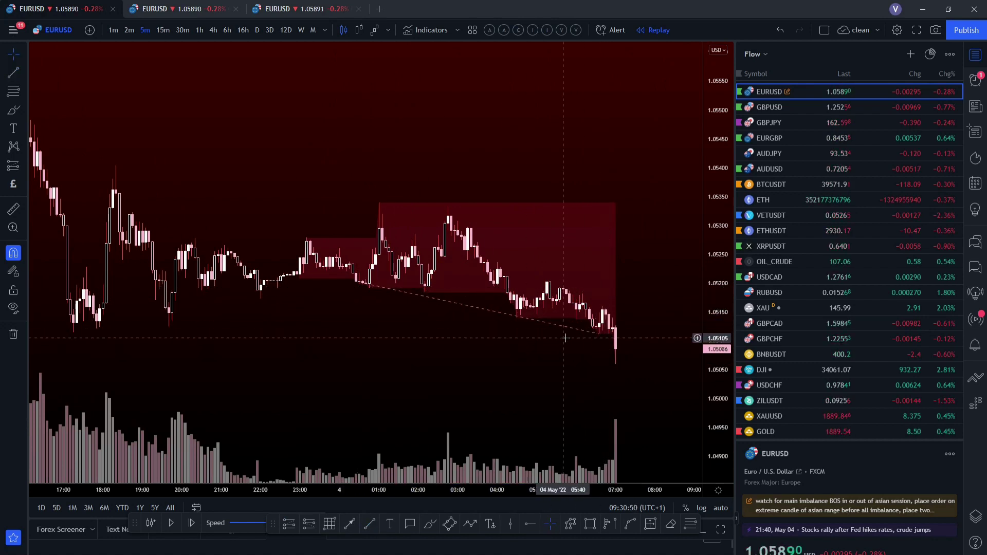
{"action": "left_click", "coordinate": [373, 286]}
{"action": "left_click_drag", "start_coordinate": [371, 292], "coordinate": [369, 289]}
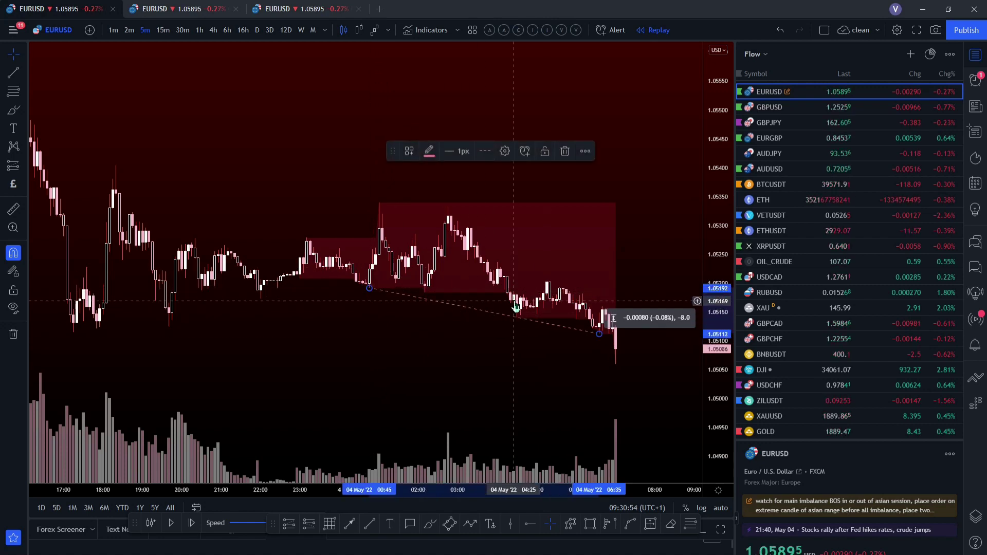
{"action": "left_click", "coordinate": [567, 349]}
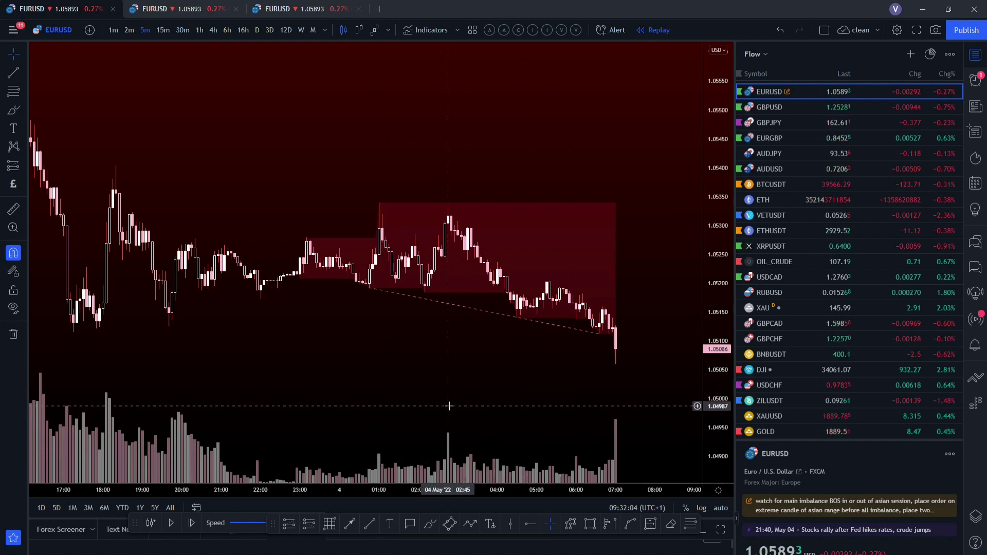
{"action": "left_click_drag", "start_coordinate": [611, 371], "coordinate": [532, 378]}
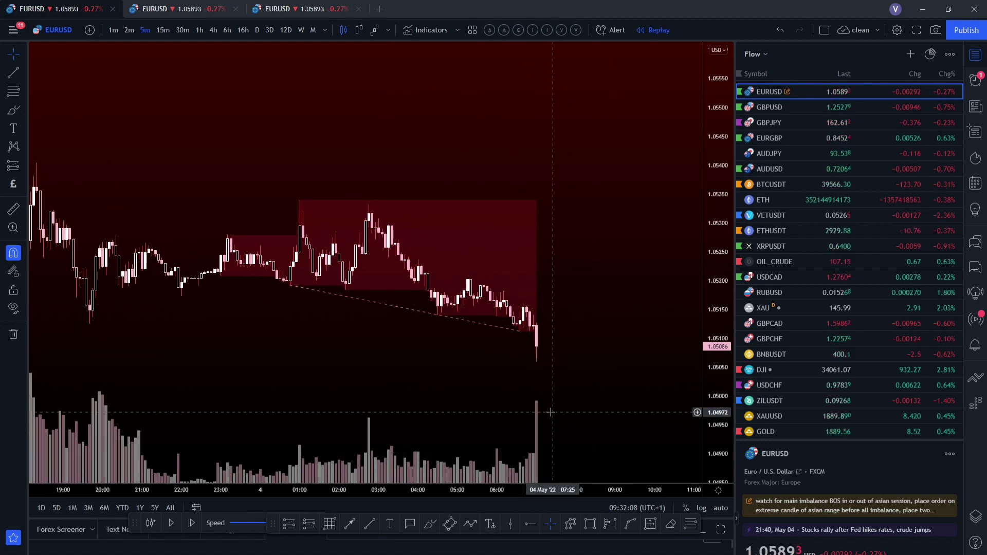
Advance the replay five bars to reveal the rebound to about 1.0522
{"action": "left_click", "coordinate": [190, 524]}
{"action": "left_click", "coordinate": [192, 524]}
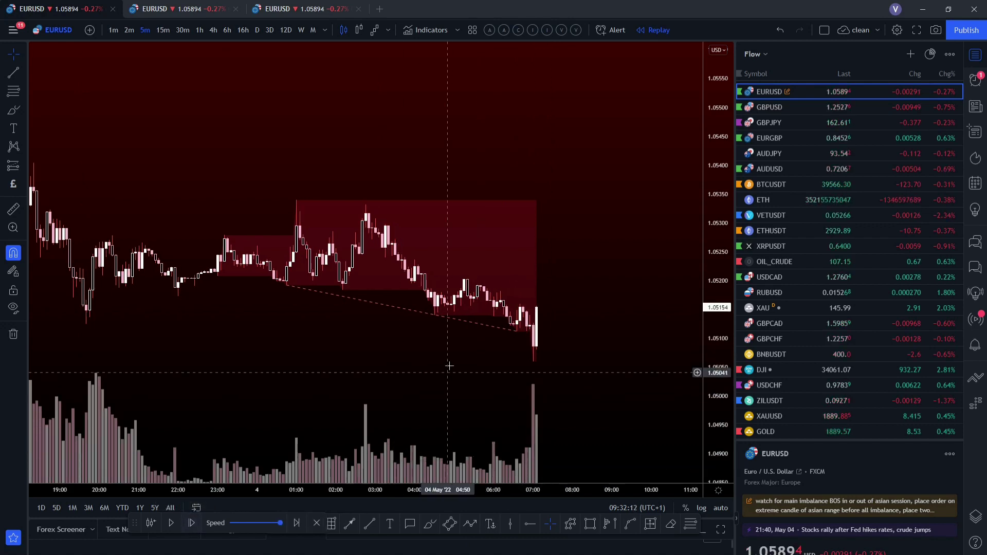
{"action": "left_click", "coordinate": [190, 528]}
{"action": "left_click", "coordinate": [188, 528]}
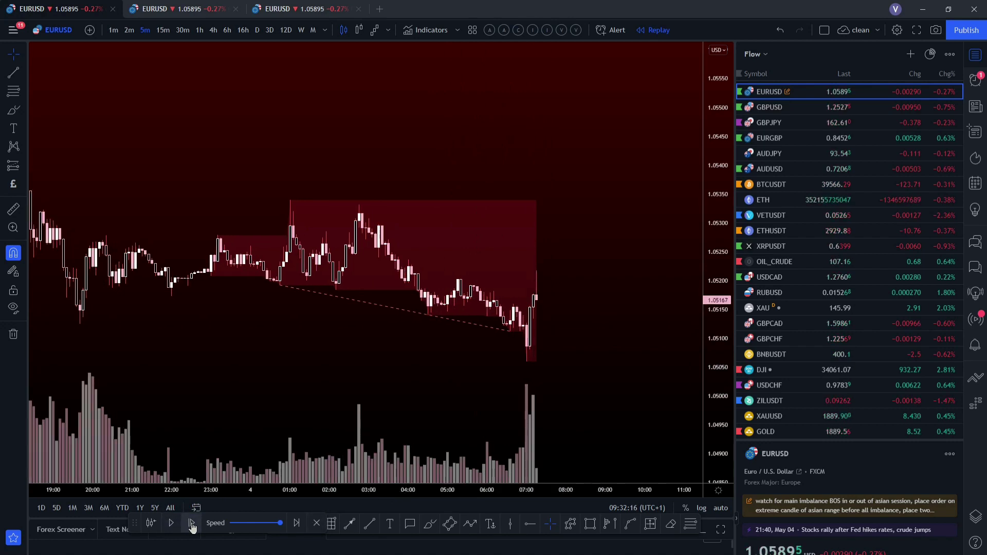
{"action": "left_click", "coordinate": [189, 528]}
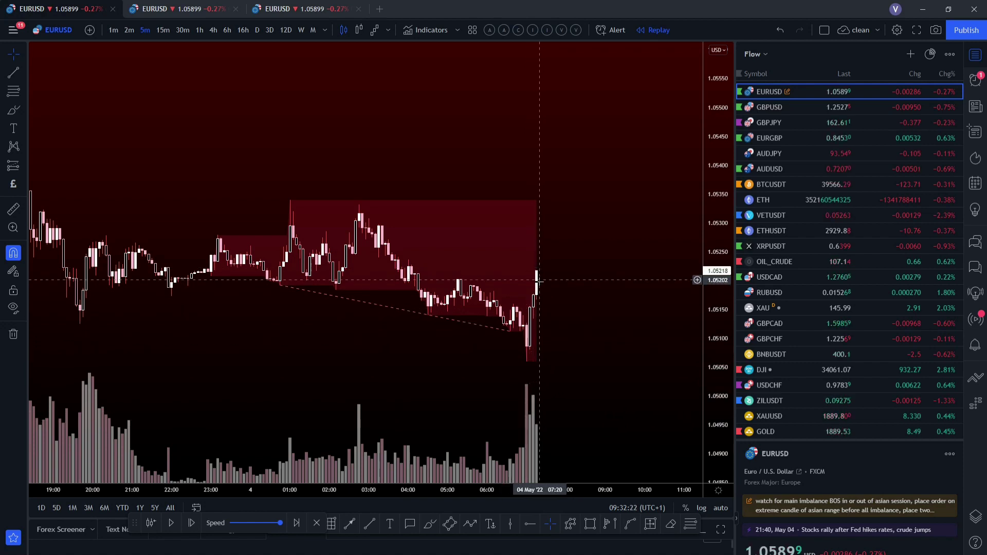
{"action": "left_click", "coordinate": [370, 523]}
Draw a short line near 1.0516 before the rally candle and apply the Long BOS template
{"action": "left_click", "coordinate": [513, 304]}
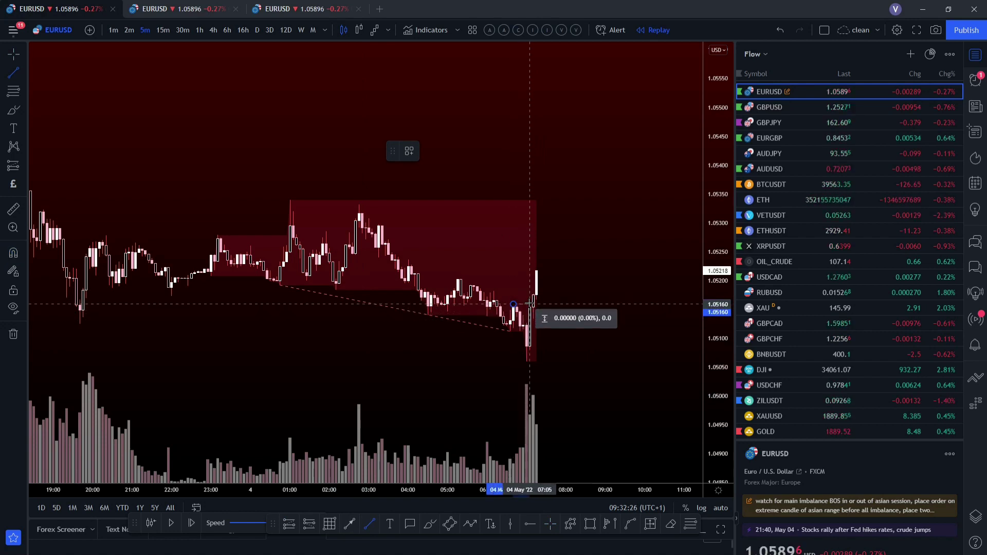
{"action": "left_click", "coordinate": [531, 304]}
{"action": "left_click", "coordinate": [409, 151]}
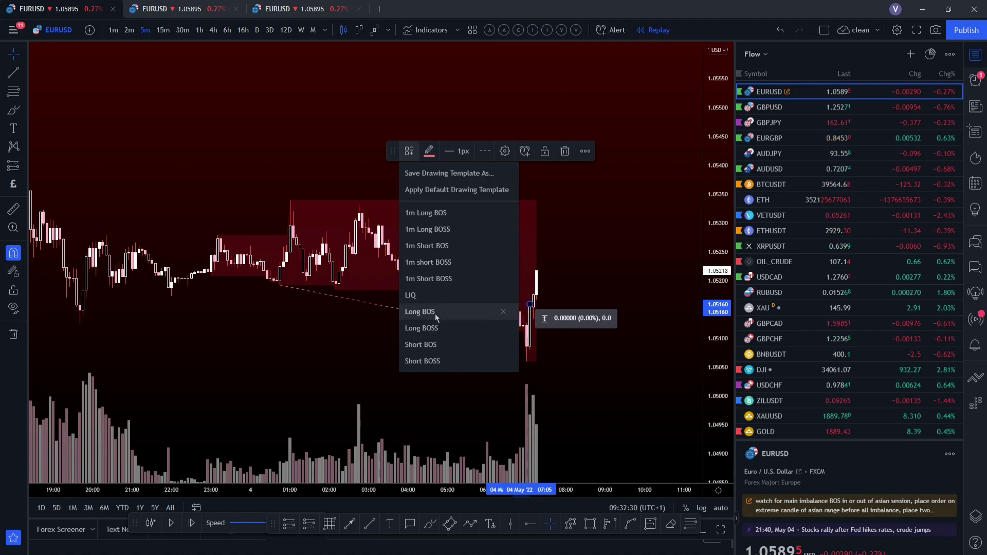
{"action": "left_click", "coordinate": [435, 311]}
{"action": "scroll", "coordinate": [564, 339], "scroll_direction": "up", "scroll_amount": 2}
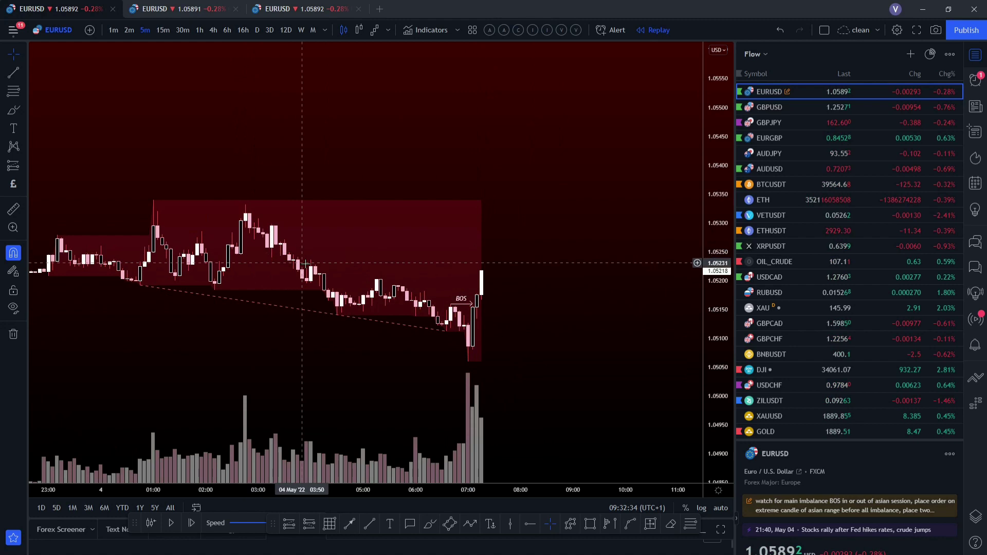
Draw horizontal lines from the 04:30 low to 06:00 and from the 02:10 low to 04:15
{"action": "left_click", "coordinate": [350, 524]}
{"action": "left_click", "coordinate": [337, 315]}
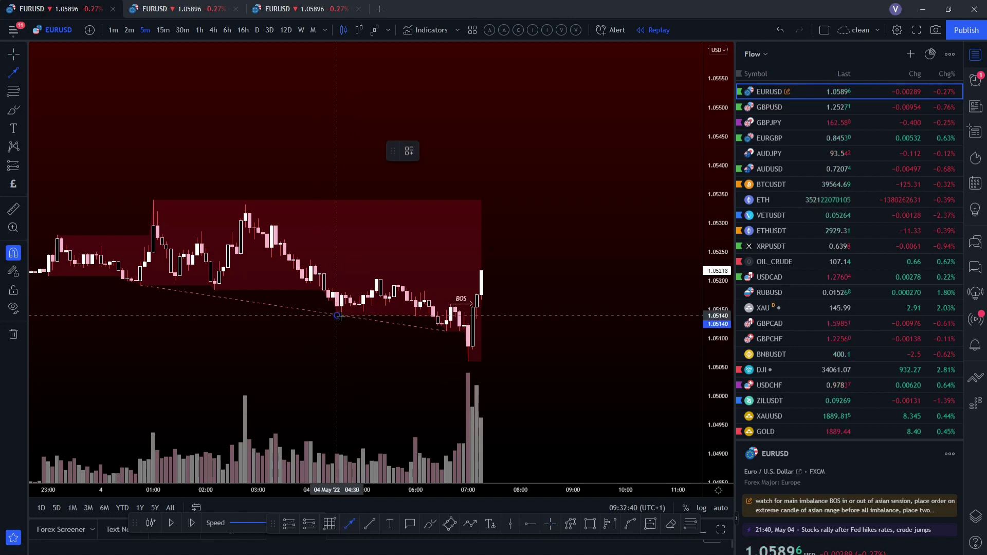
{"action": "left_click", "coordinate": [429, 316]}
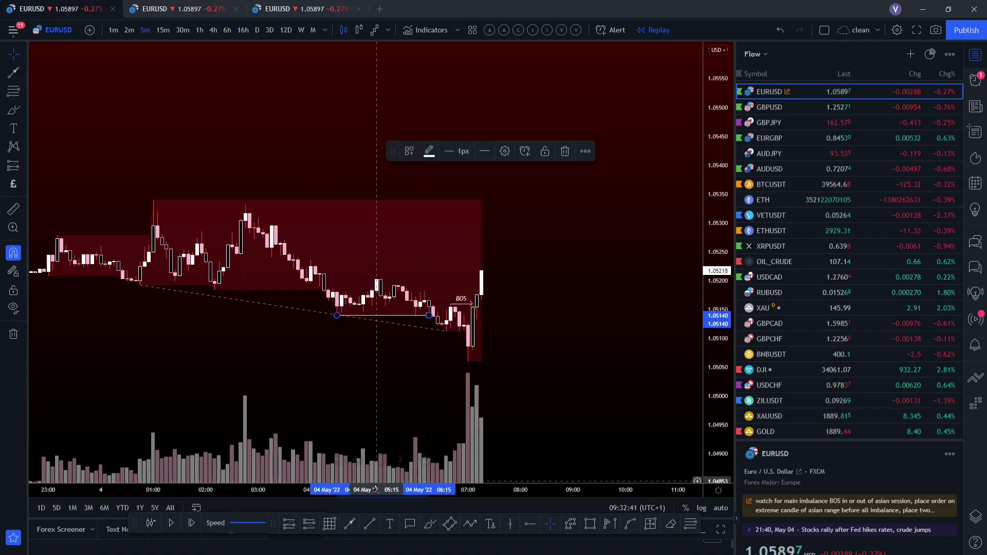
{"action": "left_click", "coordinate": [216, 291]}
{"action": "left_click", "coordinate": [324, 291]}
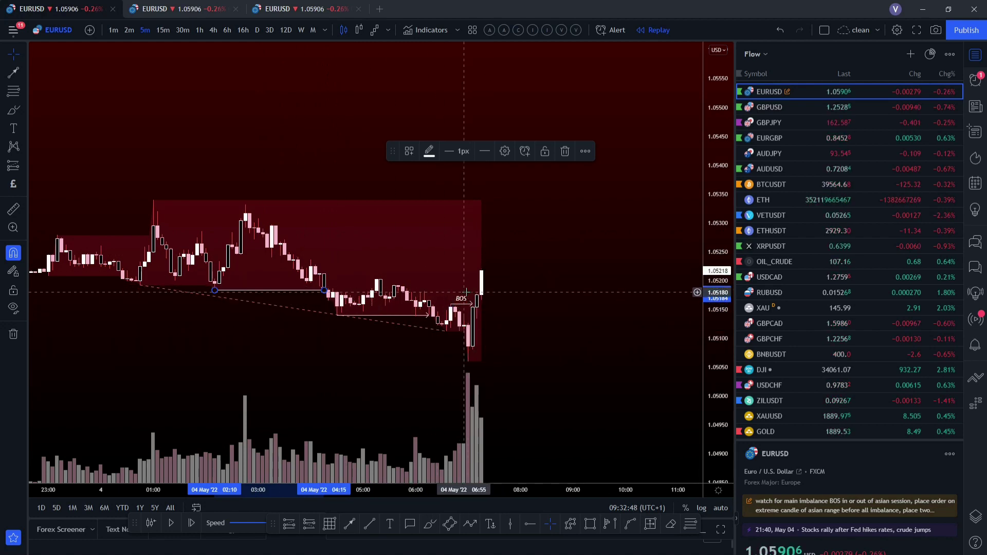
{"action": "left_click", "coordinate": [506, 309]}
{"action": "scroll", "coordinate": [463, 301], "scroll_direction": "up", "scroll_amount": 2}
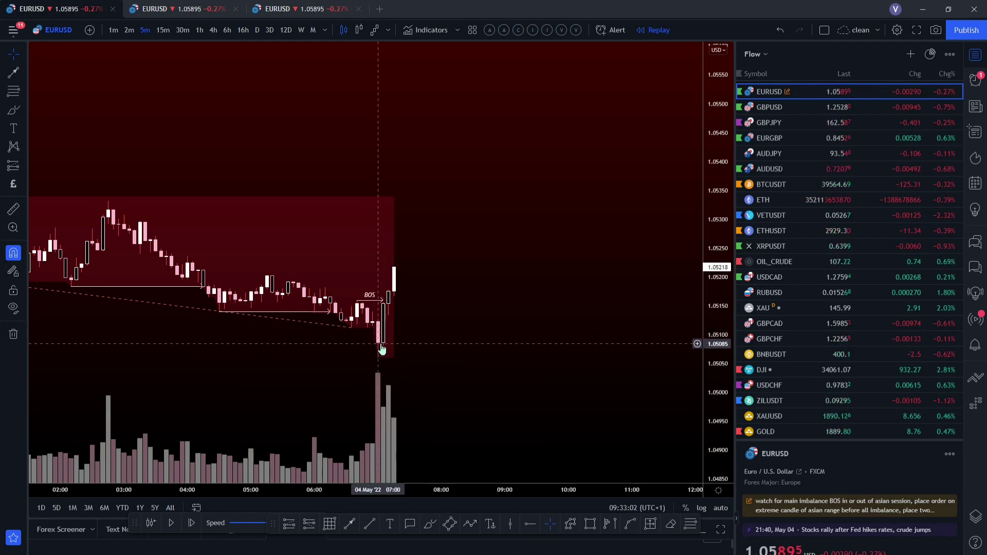
{"action": "scroll", "coordinate": [374, 347], "scroll_direction": "down", "scroll_amount": 1}
{"action": "scroll", "coordinate": [370, 341], "scroll_direction": "down", "scroll_amount": 1}
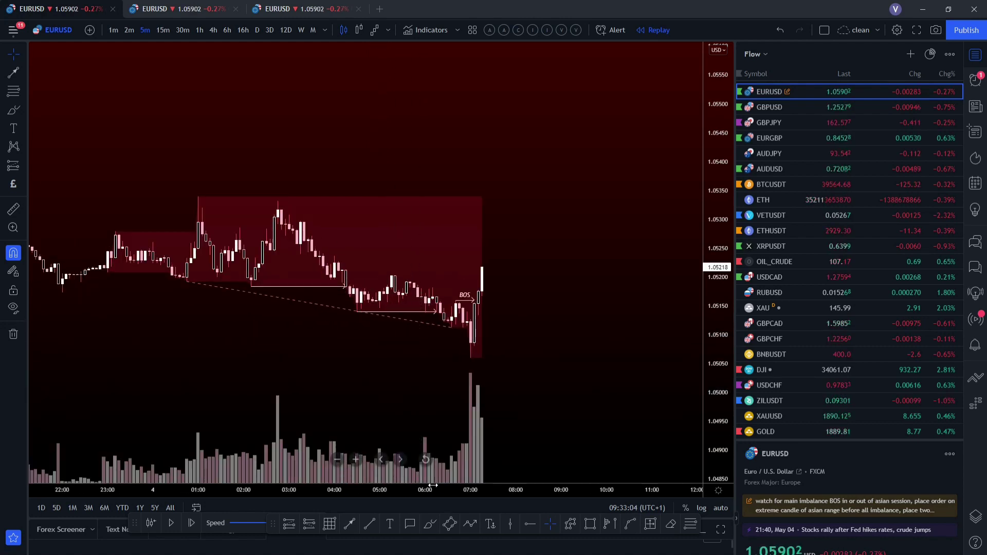
{"action": "left_click", "coordinate": [609, 524]}
{"action": "left_click", "coordinate": [197, 197]}
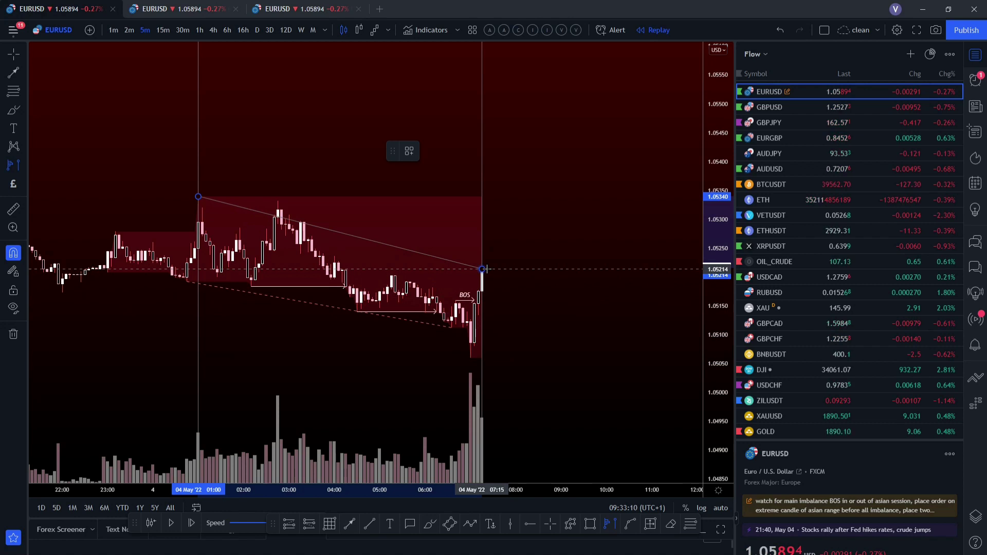
{"action": "key", "text": "Escape"}
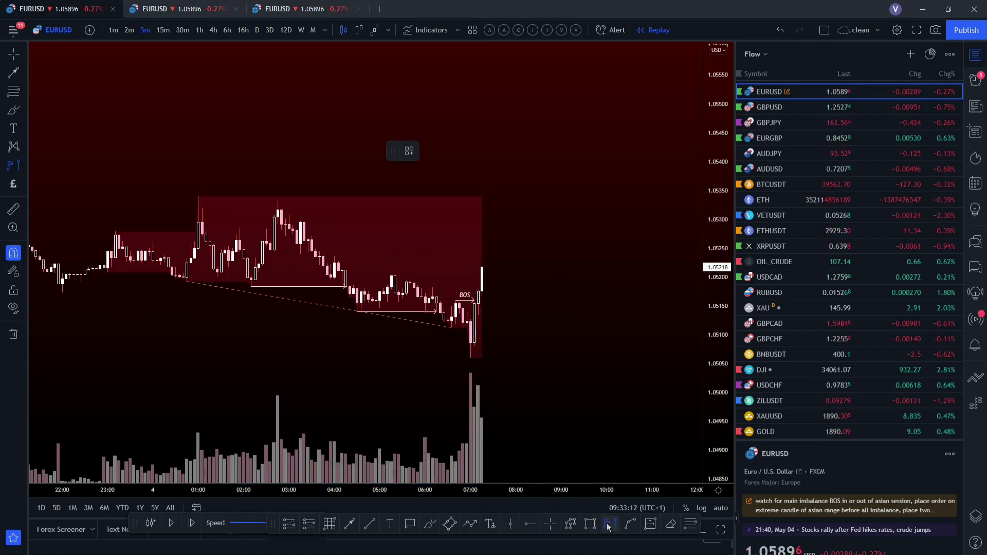
{"action": "left_click", "coordinate": [391, 273]}
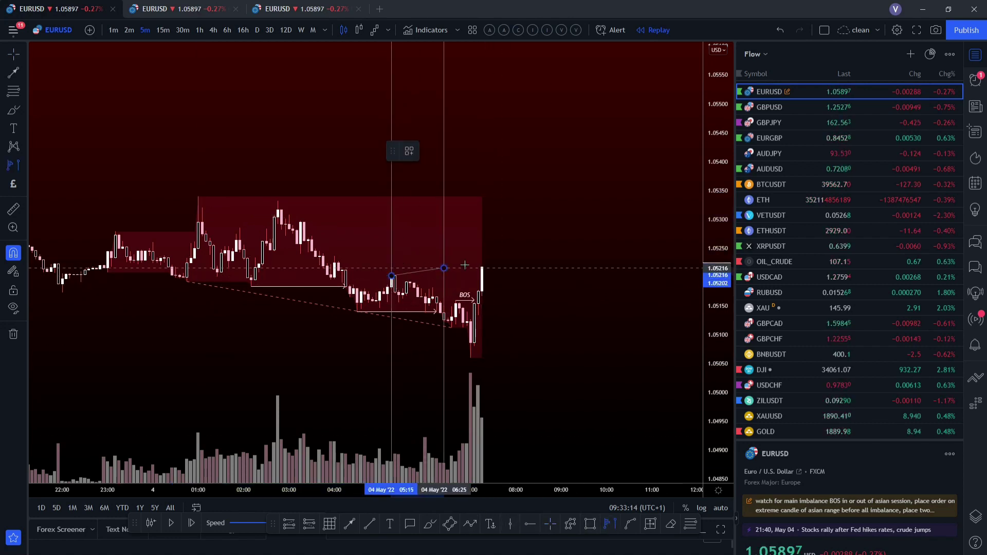
{"action": "left_click", "coordinate": [481, 263]}
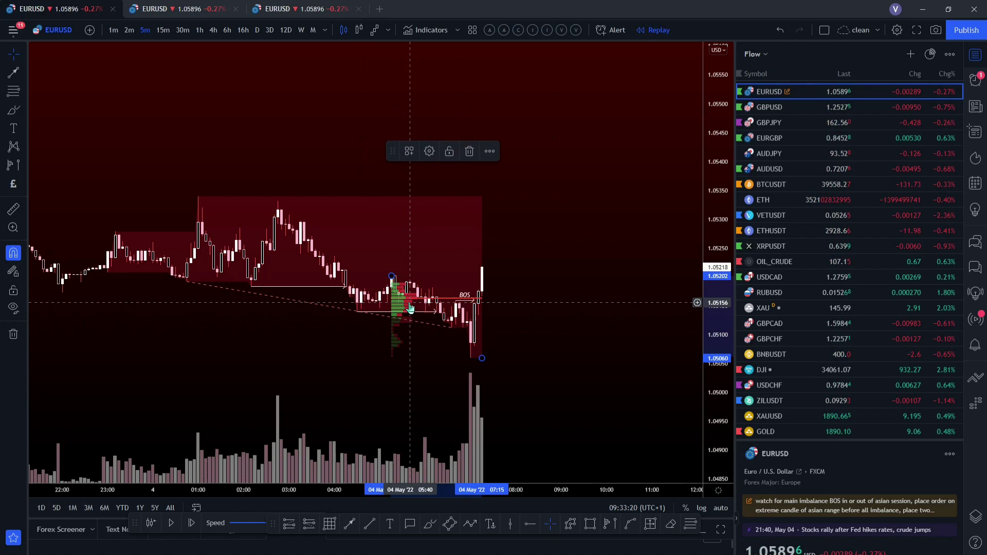
{"action": "key", "text": "Delete"}
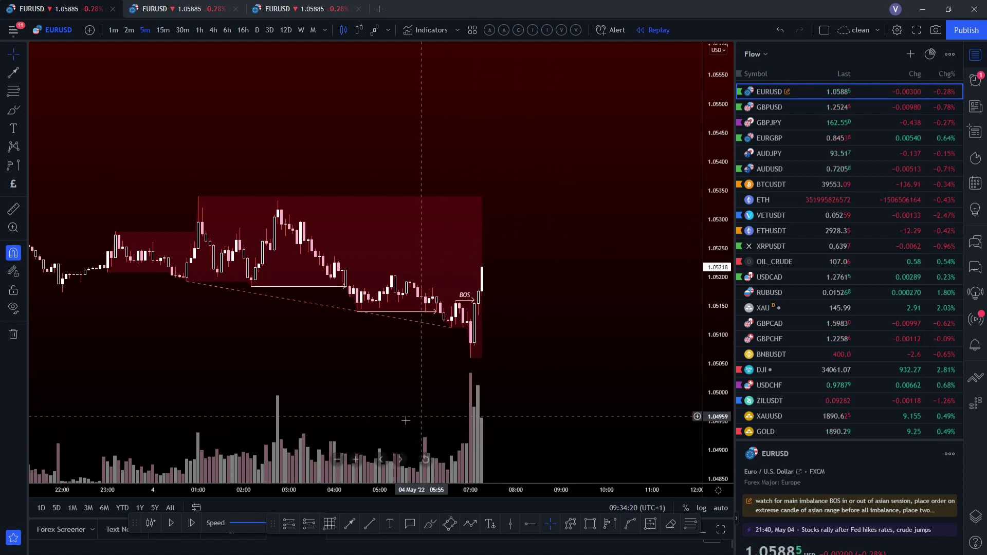
Draw a rectangle over the breakout candle's low, spanning about 1.0512–1.0506
{"action": "scroll", "coordinate": [398, 437], "scroll_direction": "up", "scroll_amount": 1}
{"action": "key", "text": "alt+f"}
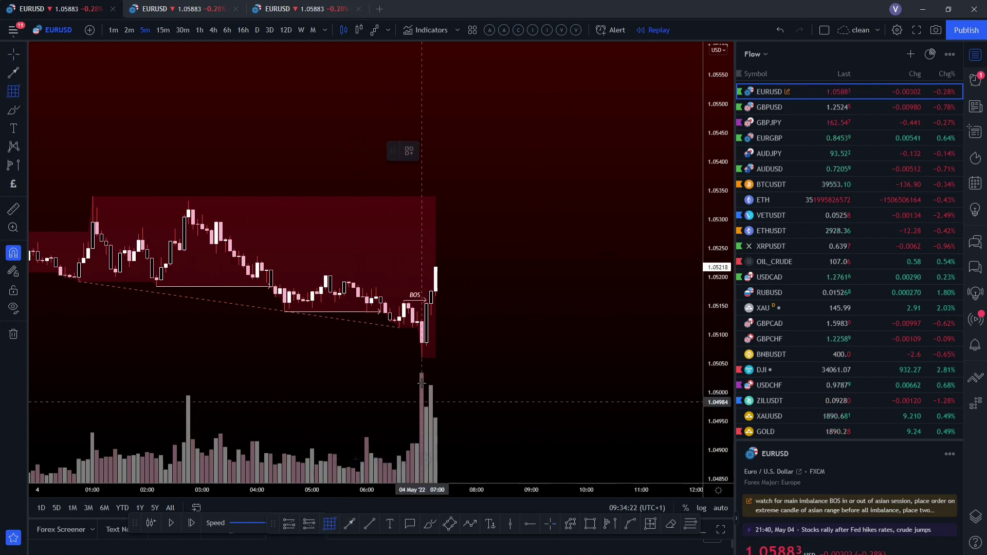
{"action": "left_click", "coordinate": [422, 322]}
{"action": "left_click", "coordinate": [508, 358]}
{"action": "left_click", "coordinate": [549, 353]}
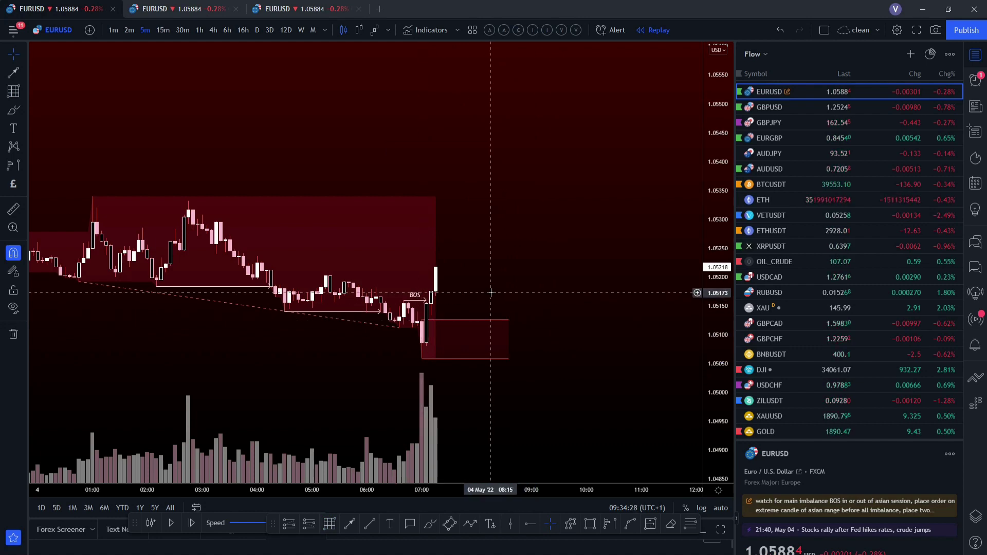
Advance the replay seven bars until price falls back into the box, then view 2-minute candles
{"action": "left_click", "coordinate": [188, 523]}
{"action": "left_click", "coordinate": [188, 523]}
{"action": "left_click", "coordinate": [188, 522]}
{"action": "left_click", "coordinate": [188, 523]}
{"action": "left_click", "coordinate": [188, 523]}
{"action": "left_click", "coordinate": [189, 523]}
{"action": "left_click", "coordinate": [189, 523]}
{"action": "left_click", "coordinate": [188, 522]}
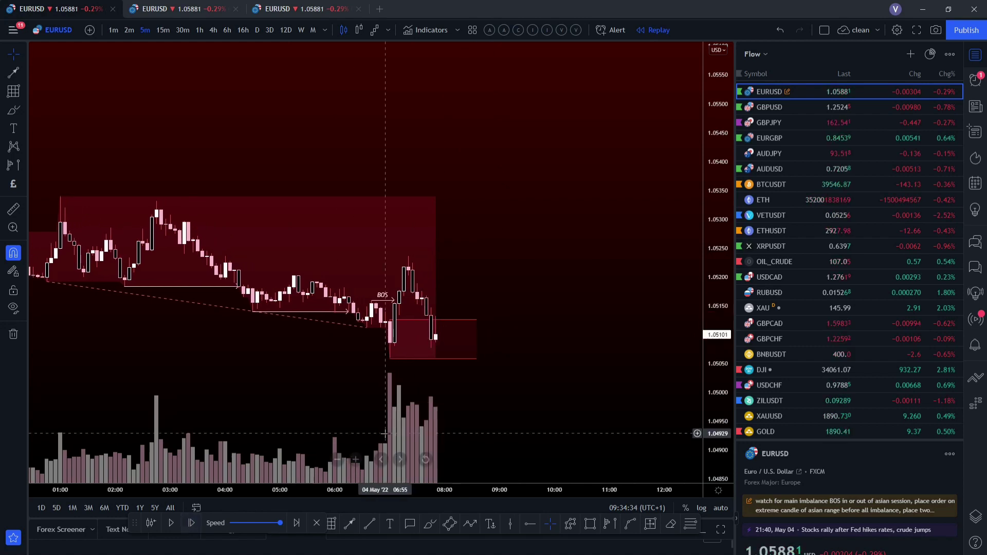
{"action": "left_click", "coordinate": [129, 30]}
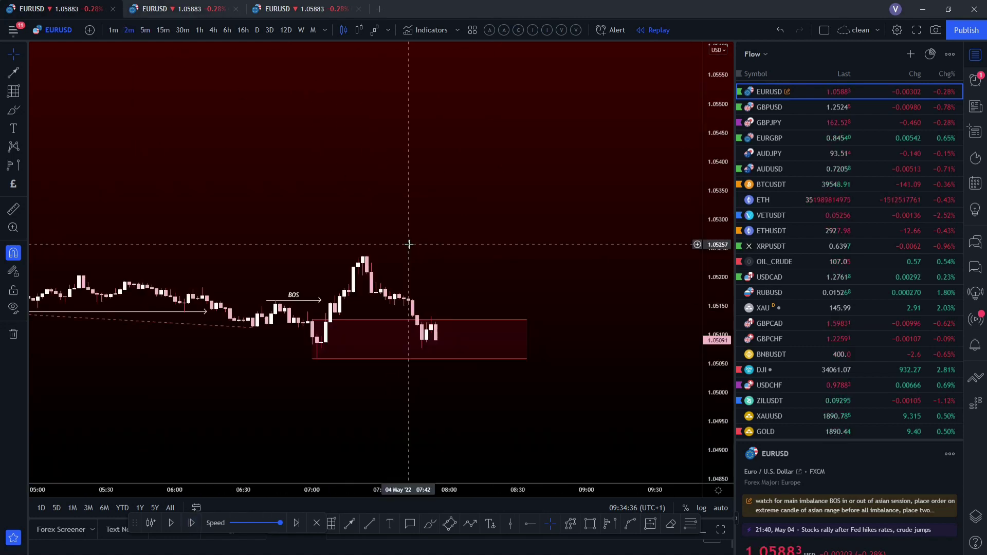
Lower the imbalance box's top edge to the candle bodies and switch to the 5-minute timeframe
{"action": "scroll", "coordinate": [409, 245], "scroll_direction": "up", "scroll_amount": 3}
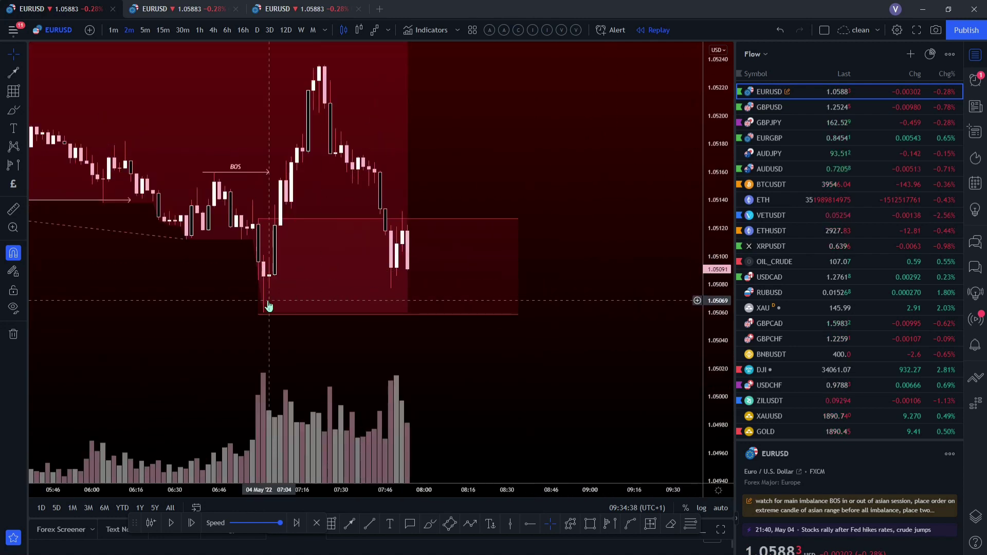
{"action": "left_click", "coordinate": [263, 313]}
{"action": "left_click_drag", "start_coordinate": [263, 313], "coordinate": [269, 301]}
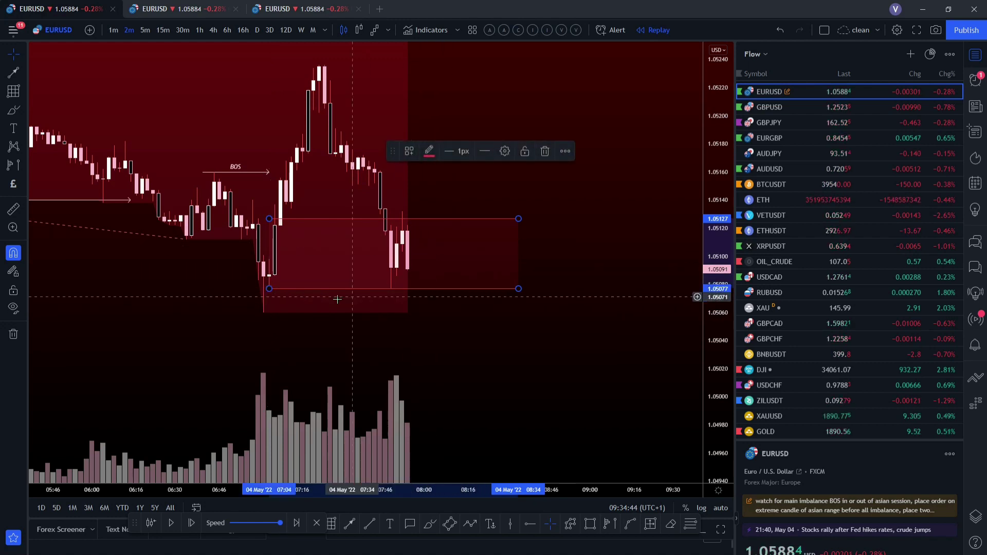
{"action": "left_click_drag", "start_coordinate": [268, 287], "coordinate": [263, 312]}
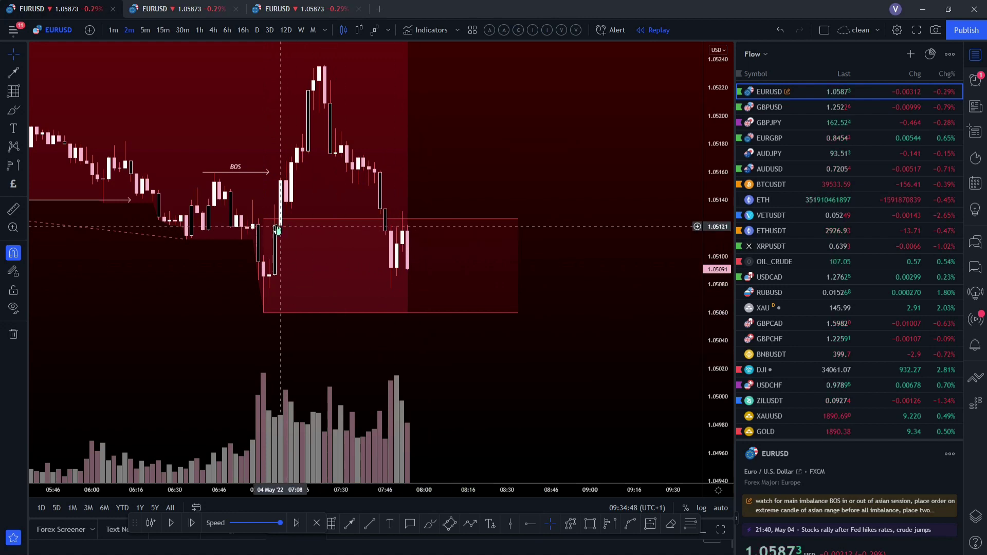
{"action": "left_click_drag", "start_coordinate": [262, 219], "coordinate": [263, 260]}
{"action": "left_click", "coordinate": [364, 252]}
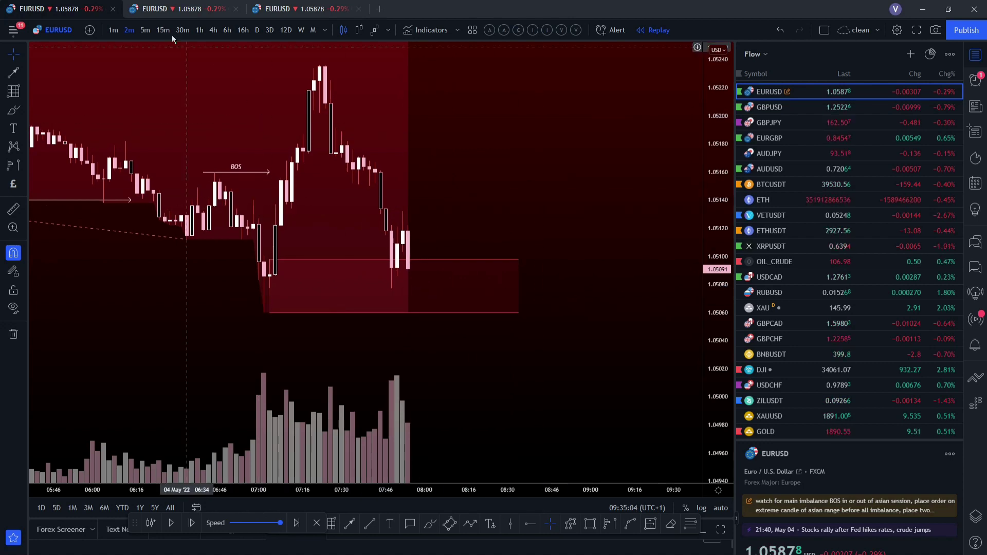
{"action": "key", "text": "5"}
{"action": "key", "text": "Return"}
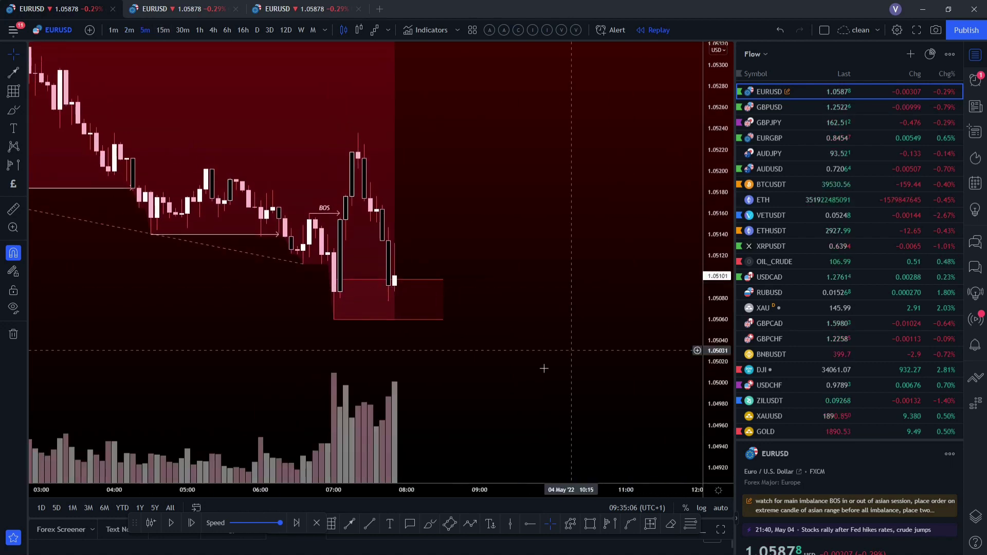
Step the replay forward a few bars
{"action": "left_click", "coordinate": [192, 523]}
{"action": "left_click", "coordinate": [191, 523]}
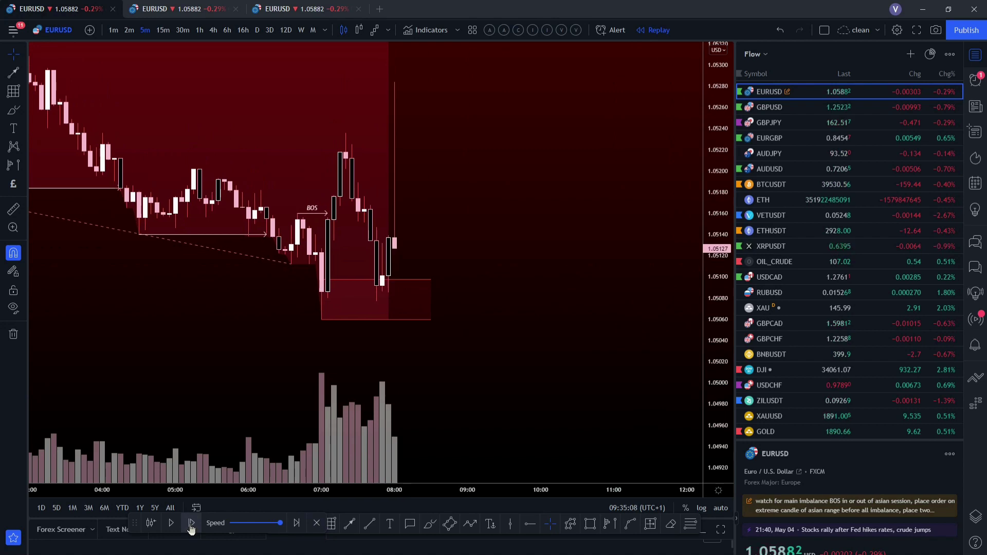
{"action": "left_click", "coordinate": [191, 523]}
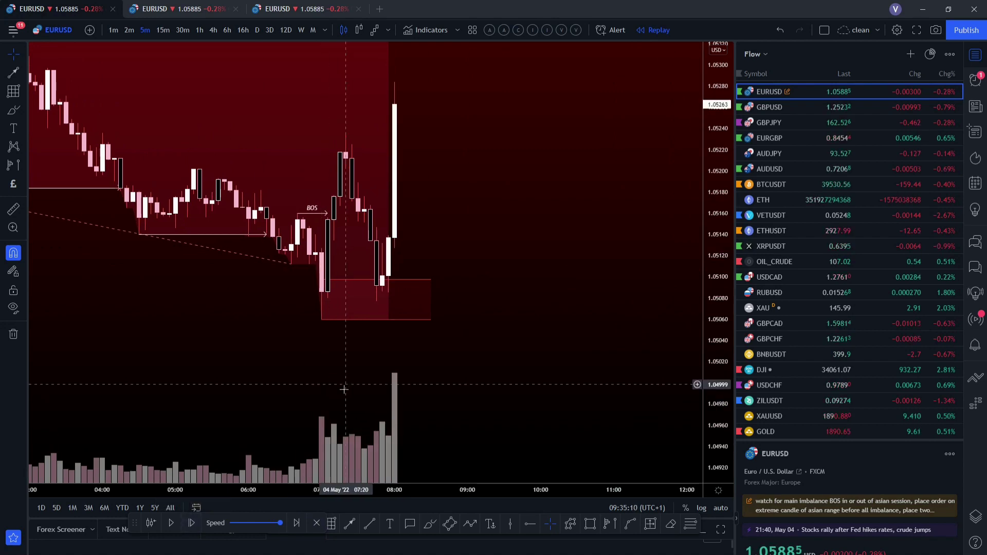
Draw a horizontal break line from the 07:20 swing high near 1.0524 to the tall candle
{"action": "left_click", "coordinate": [369, 524]}
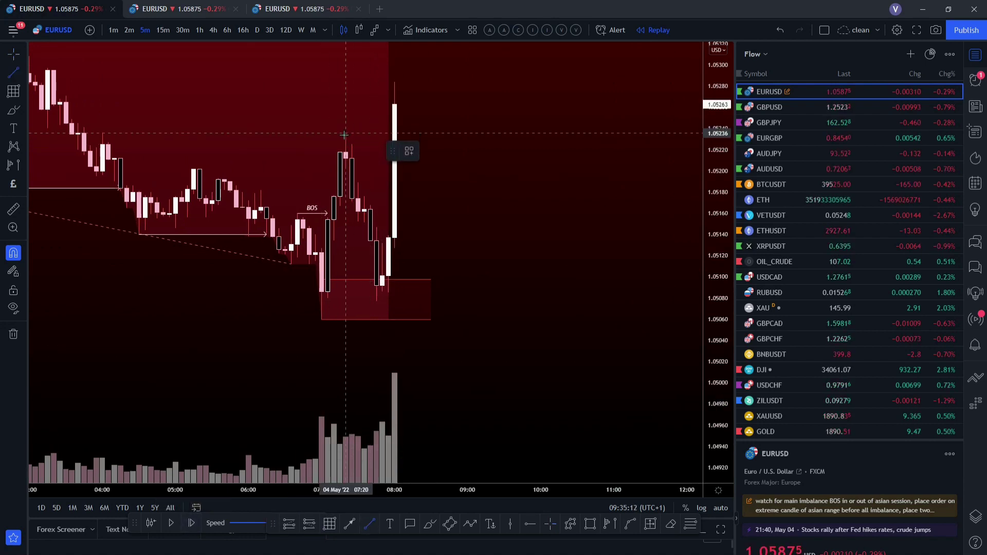
{"action": "key", "text": "Escape"}
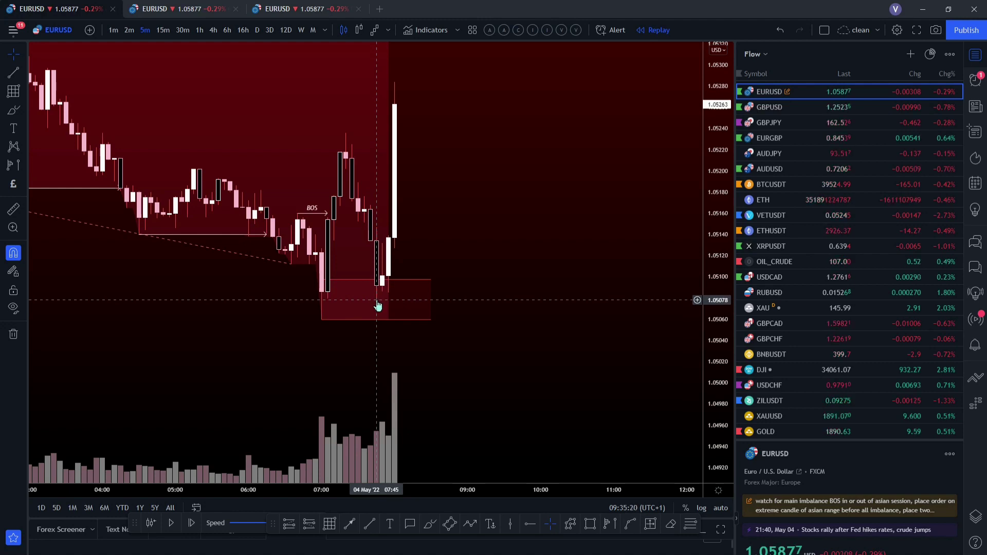
{"action": "left_click", "coordinate": [369, 524]}
{"action": "left_click", "coordinate": [348, 530]}
{"action": "left_click", "coordinate": [396, 134]}
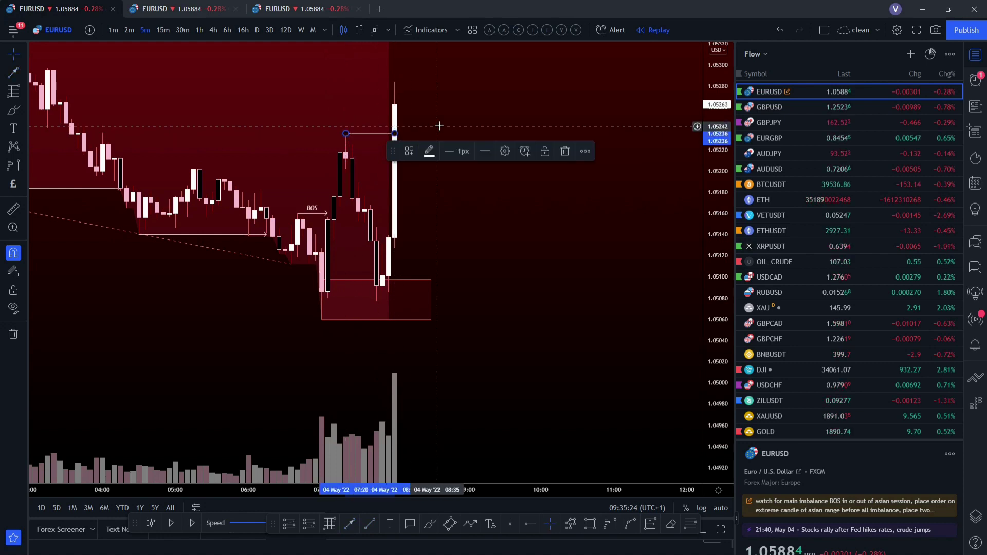
{"action": "left_click", "coordinate": [412, 161]}
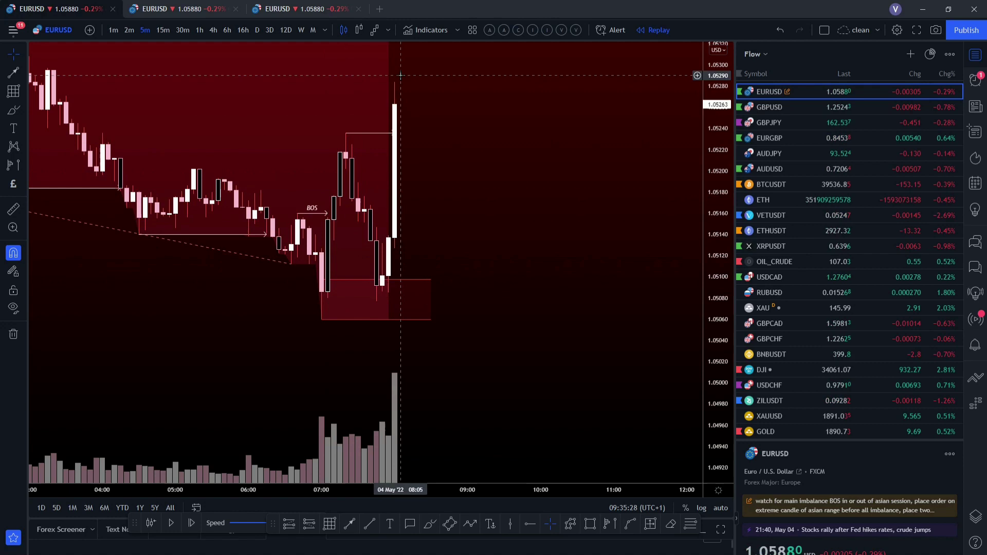
Draw an imbalance box at the base of the tall 08:00 candle, refining its corner on 2-minute candles
{"action": "mouse_move", "coordinate": [366, 458]}
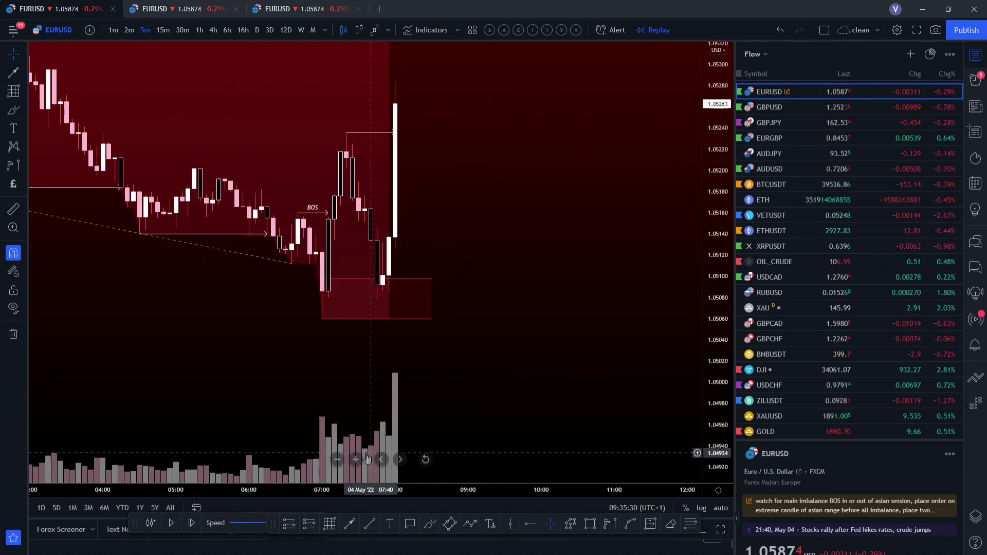
{"action": "left_click", "coordinate": [330, 524]}
{"action": "left_click_drag", "start_coordinate": [377, 300], "coordinate": [510, 227]}
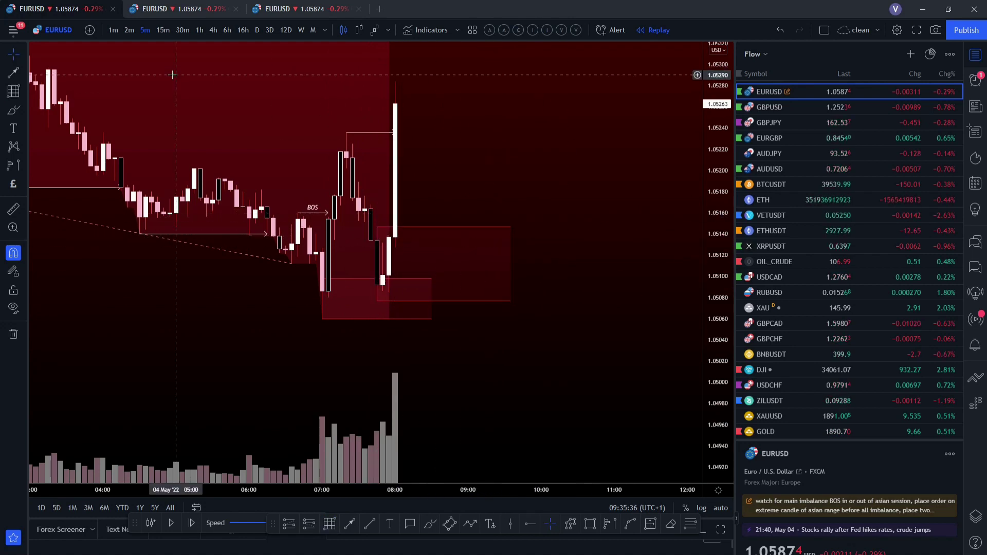
{"action": "left_click", "coordinate": [130, 30]}
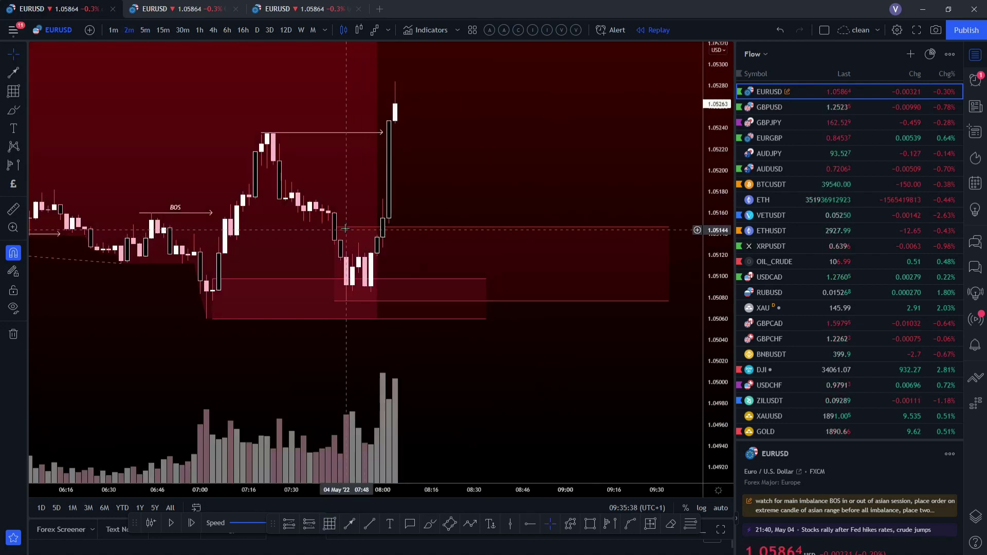
{"action": "left_click_drag", "start_coordinate": [334, 229], "coordinate": [365, 253]}
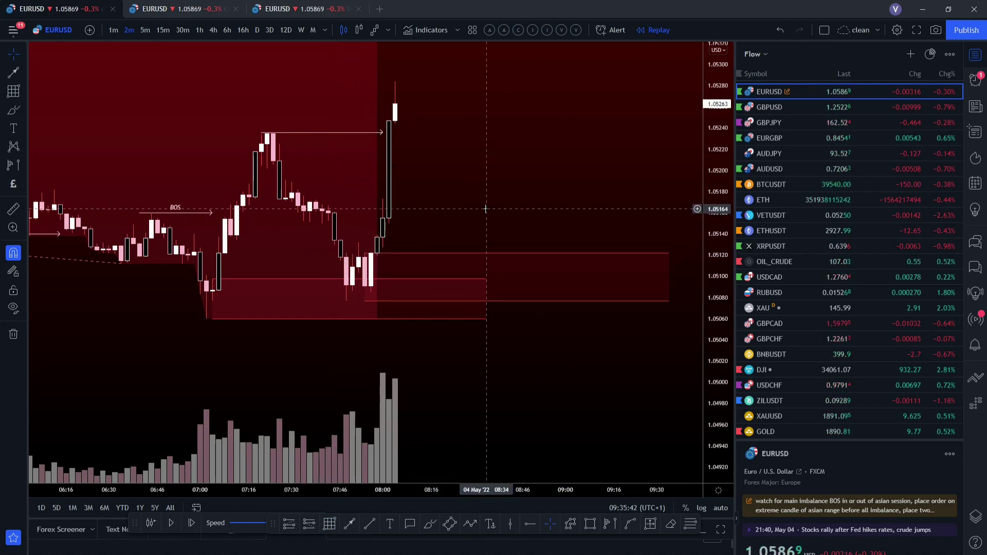
{"action": "mouse_move", "coordinate": [365, 254]}
{"action": "left_mouse_down"}
{"action": "mouse_move", "coordinate": [346, 254]}
{"action": "mouse_move", "coordinate": [364, 253]}
{"action": "left_mouse_up"}
{"action": "left_click", "coordinate": [453, 231]}
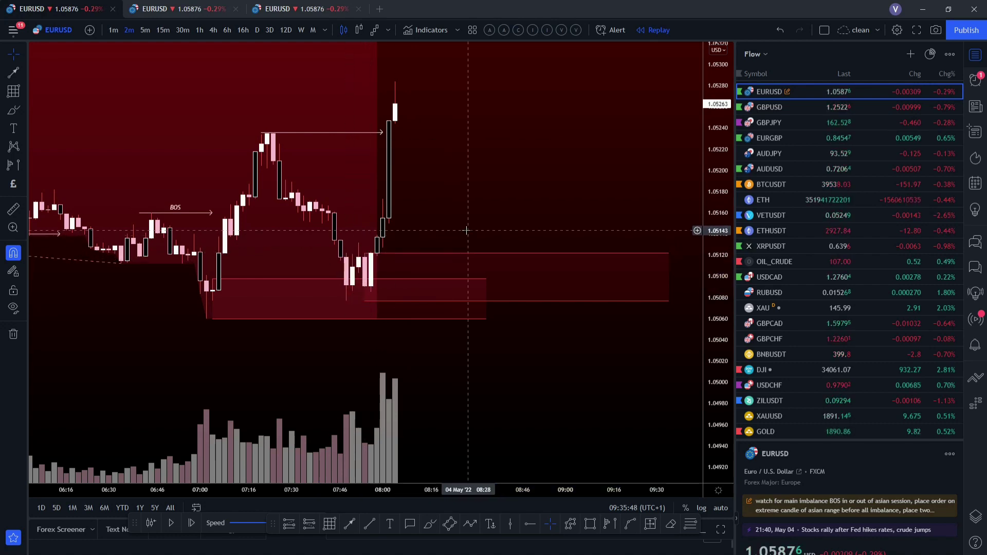
Return to 5-minute candles and advance the replay two bars
{"action": "left_click", "coordinate": [146, 29]}
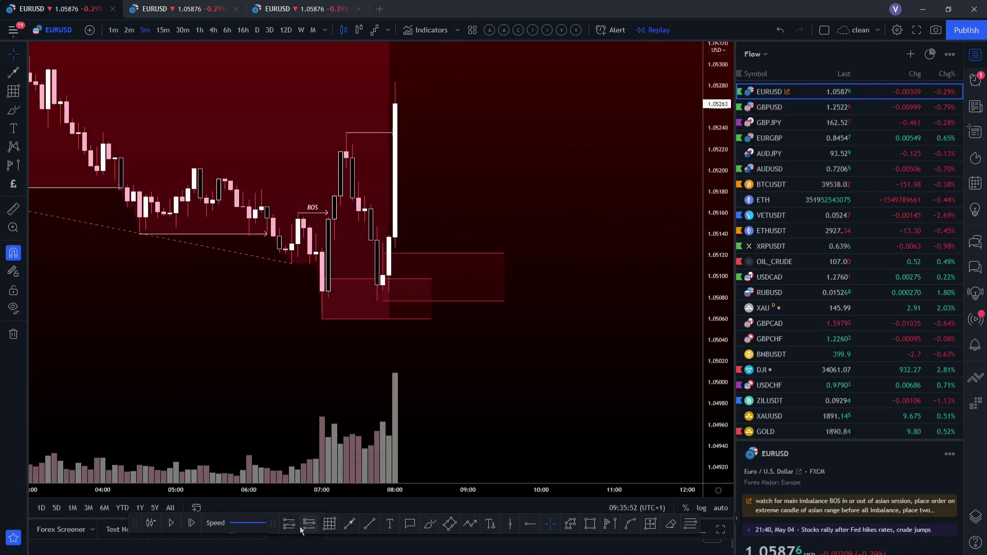
{"action": "left_click", "coordinate": [194, 523]}
{"action": "left_click", "coordinate": [193, 524]}
{"action": "left_click", "coordinate": [193, 523]}
{"action": "left_click", "coordinate": [192, 523]}
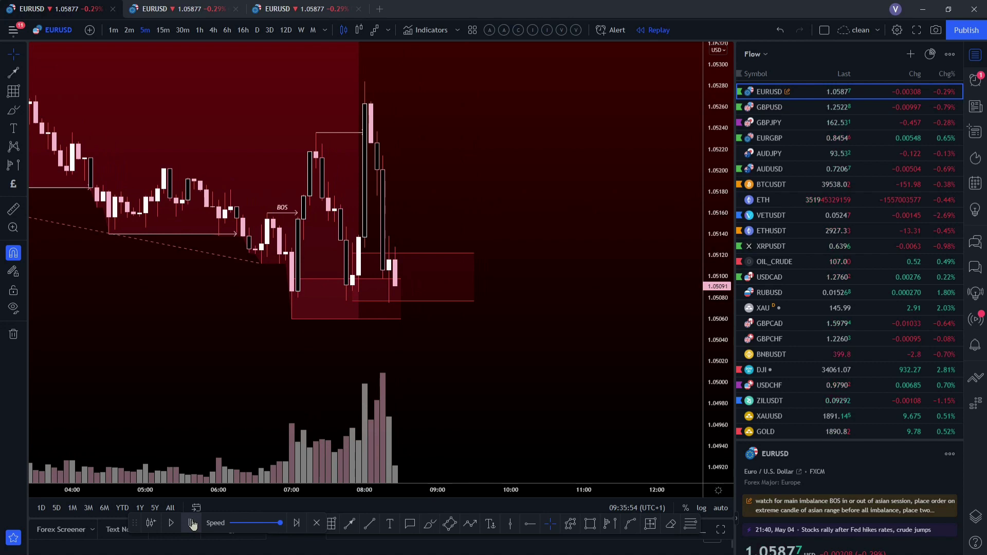
Let the replay run past 09:00, then zoom and pan out to include the previous day's highs
{"action": "left_click", "coordinate": [192, 523]}
{"action": "left_click", "coordinate": [192, 523]}
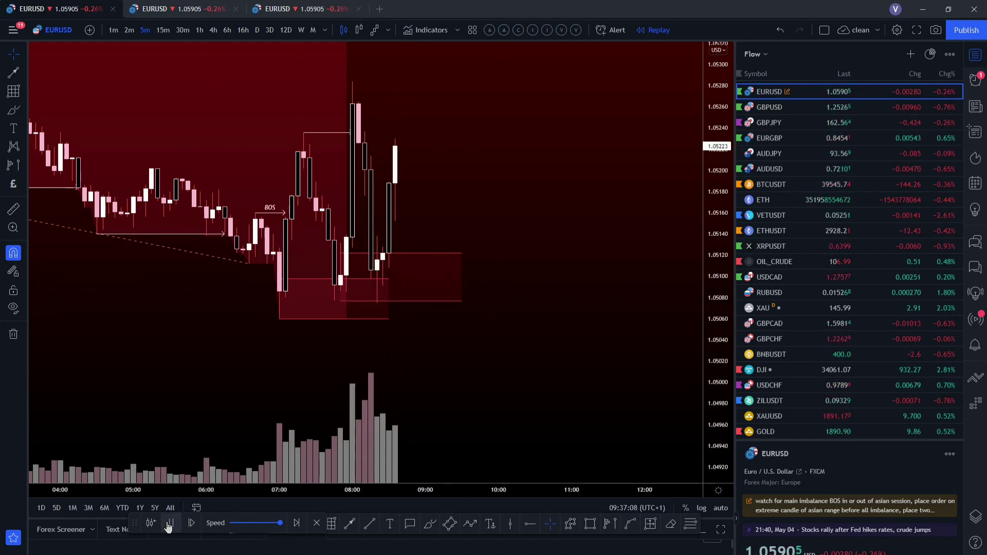
{"action": "left_click", "coordinate": [169, 523]}
{"action": "scroll", "coordinate": [599, 308], "scroll_direction": "down", "scroll_amount": 3}
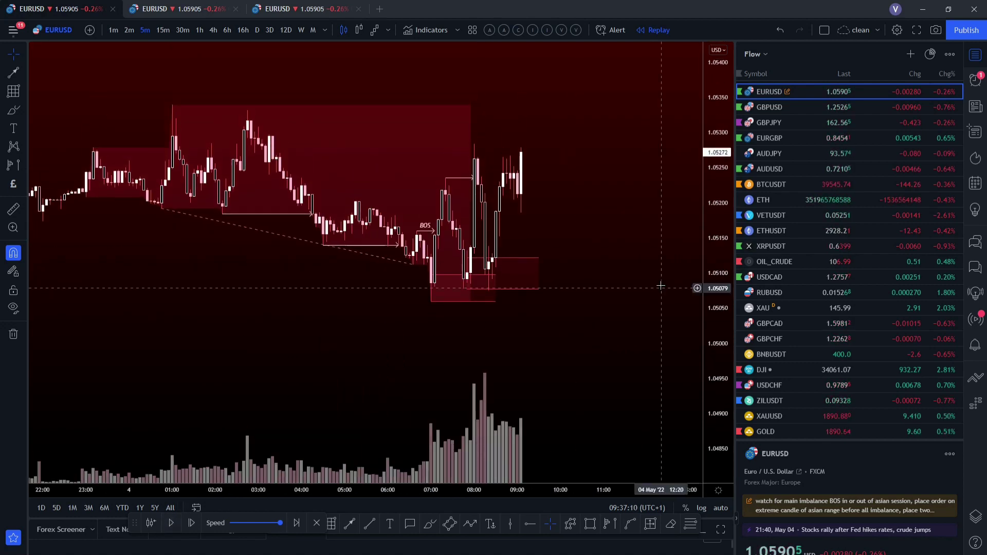
{"action": "left_click_drag", "start_coordinate": [480, 304], "coordinate": [469, 360]}
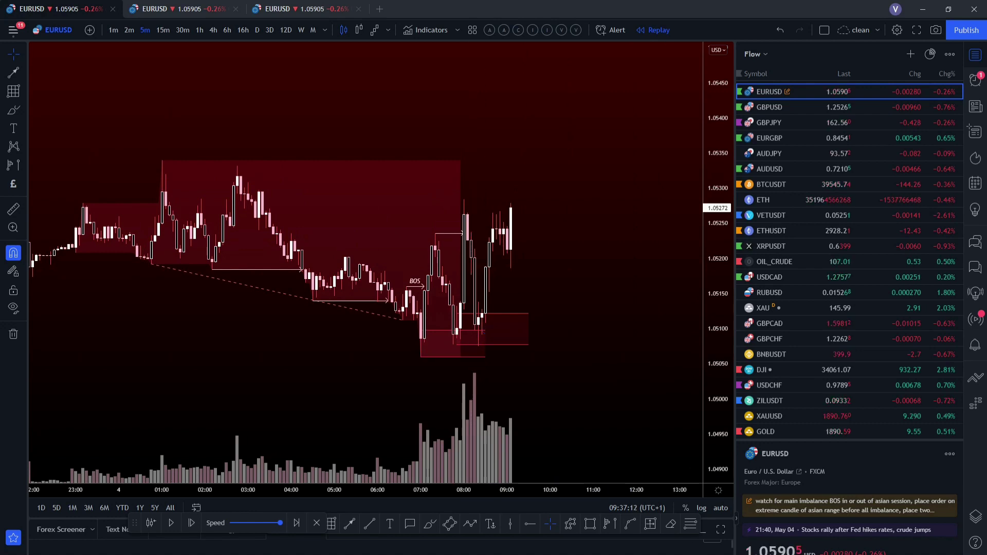
{"action": "left_click", "coordinate": [171, 524]}
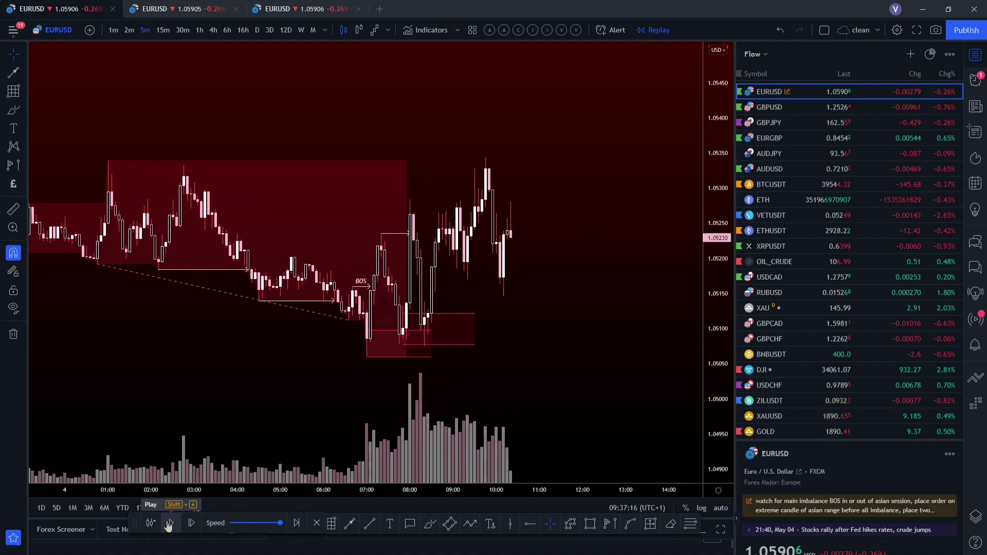
{"action": "left_click", "coordinate": [169, 524]}
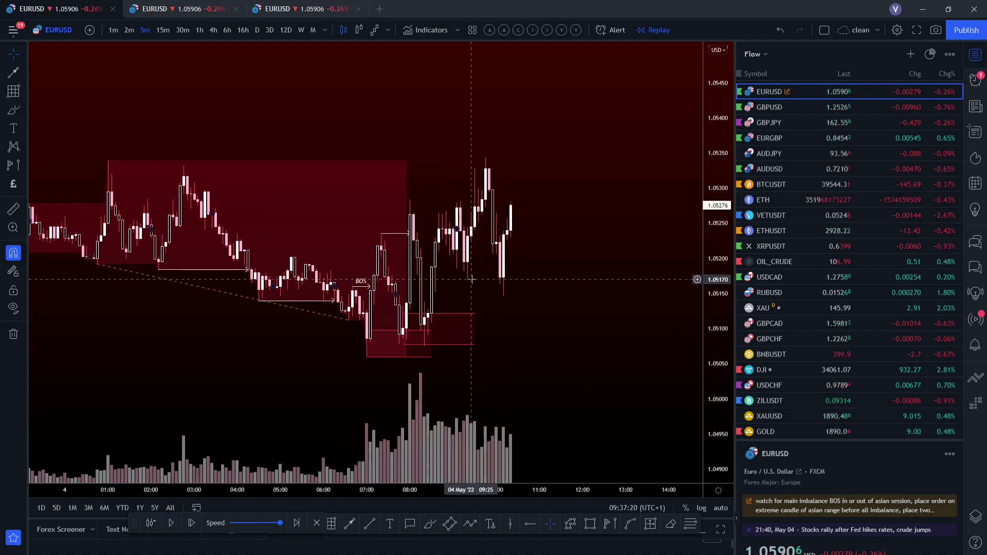
{"action": "scroll", "coordinate": [511, 290], "scroll_direction": "down", "scroll_amount": 4}
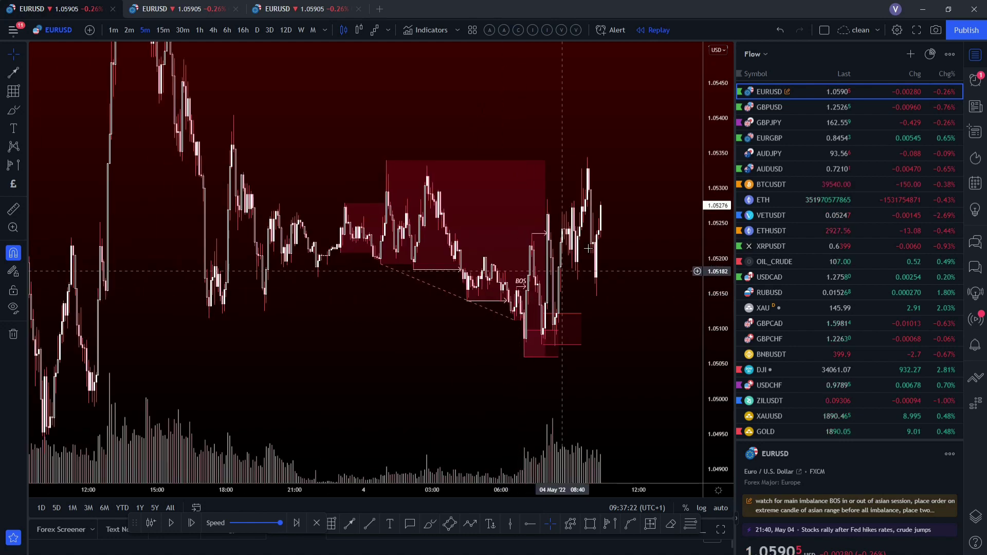
{"action": "scroll", "coordinate": [342, 196], "scroll_direction": "right", "scroll_amount": 3}
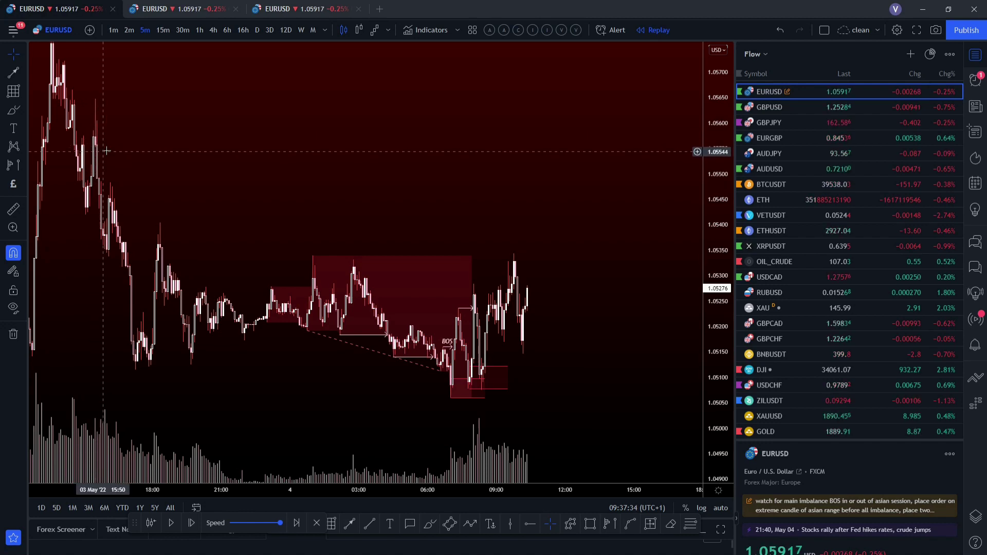
Draw a supply box over the 3 May high from 1.05576 to about 1.0565, then resume the replay
{"action": "left_click", "coordinate": [331, 522]}
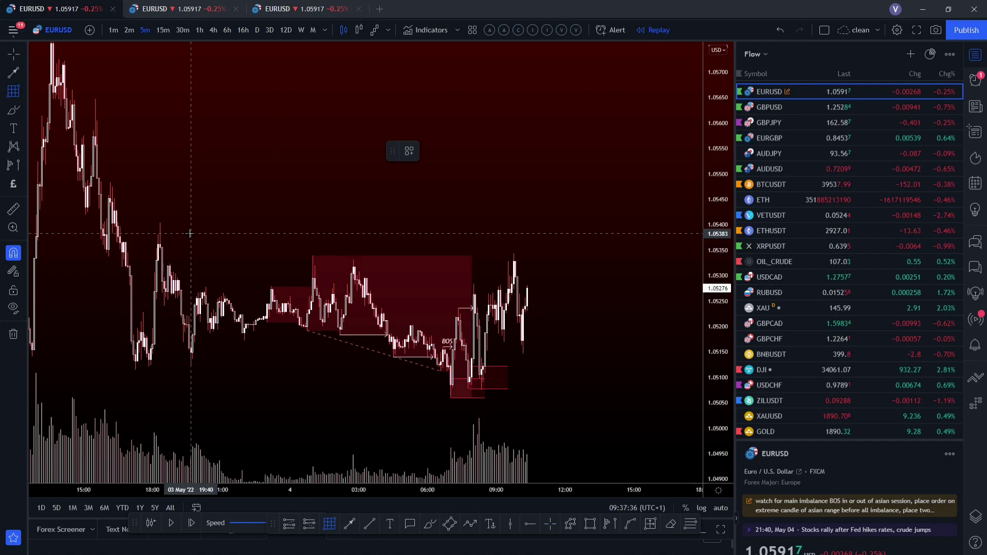
{"action": "left_click", "coordinate": [91, 100]}
{"action": "left_click", "coordinate": [613, 149]}
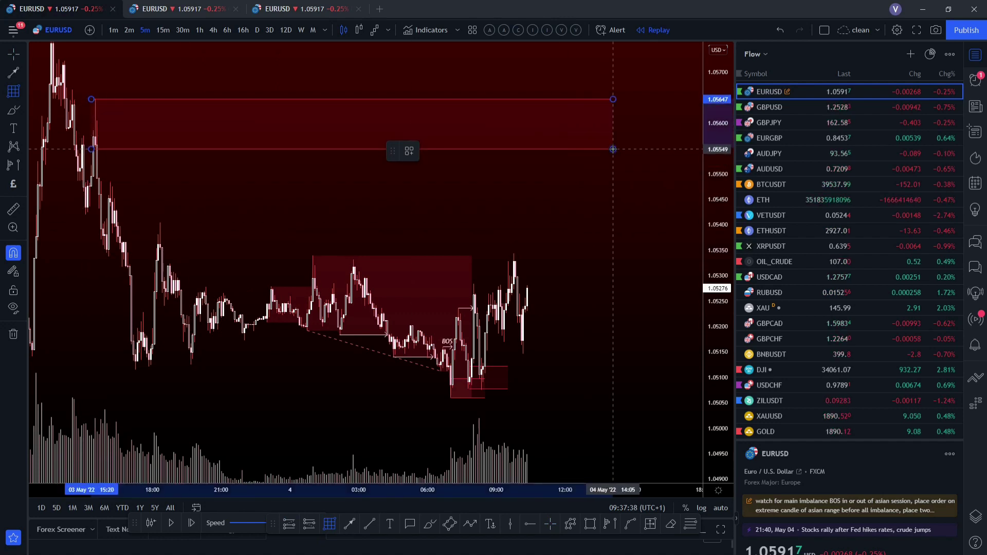
{"action": "left_click", "coordinate": [95, 150]}
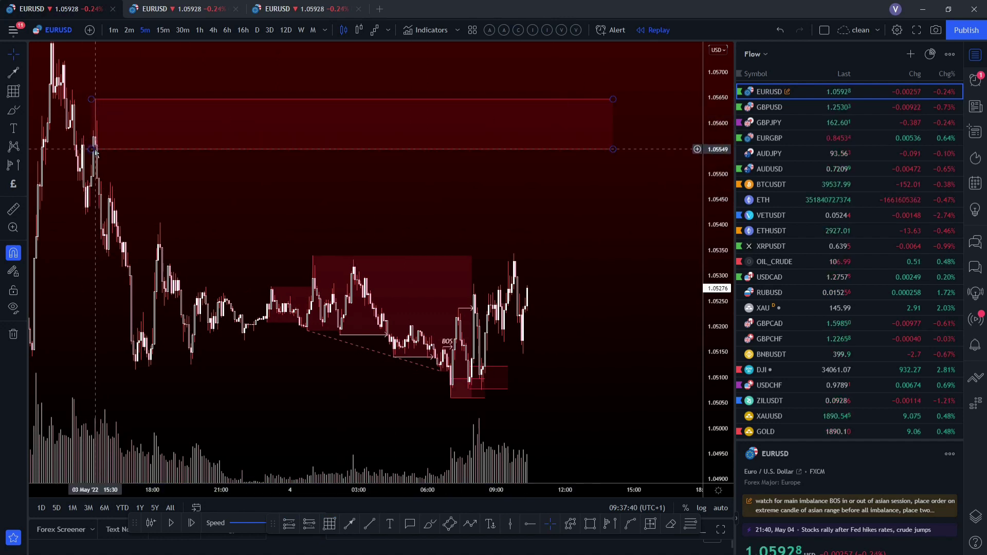
{"action": "left_click_drag", "start_coordinate": [93, 149], "coordinate": [89, 135]}
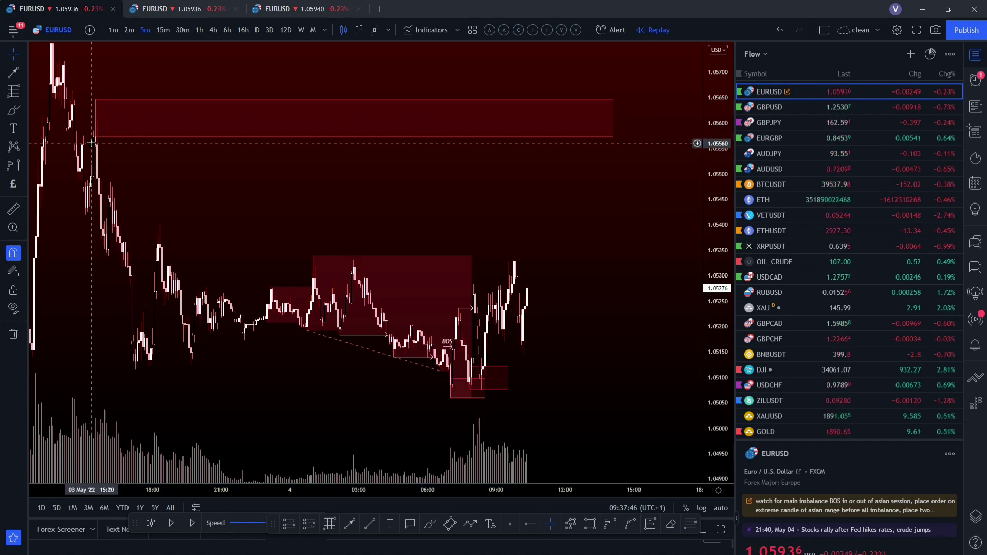
{"action": "scroll", "coordinate": [401, 194], "scroll_direction": "up", "scroll_amount": 2}
{"action": "left_click", "coordinate": [171, 523]}
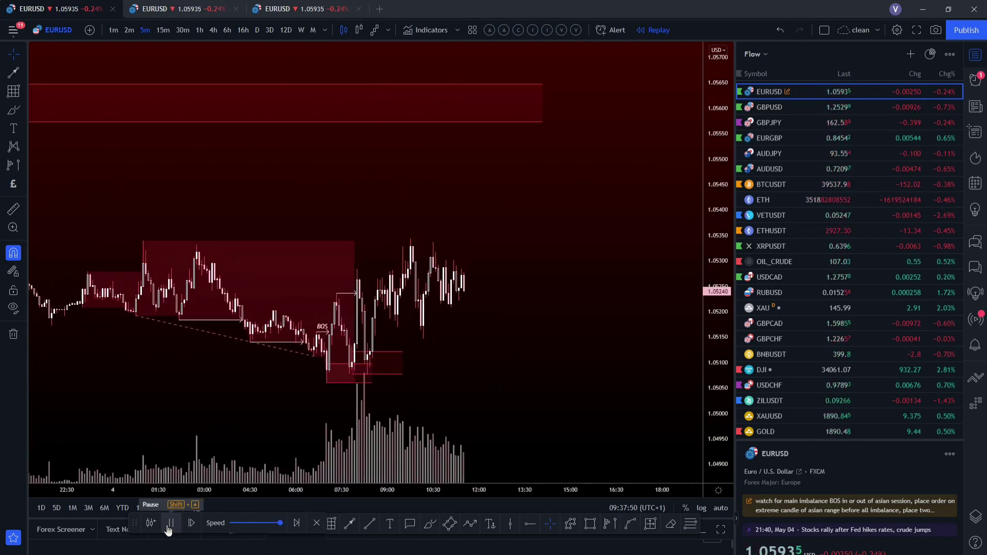
Pause the replay, then start and cancel a trend line at the afternoon swing
{"action": "scroll", "coordinate": [432, 410], "scroll_direction": "down", "scroll_amount": 3}
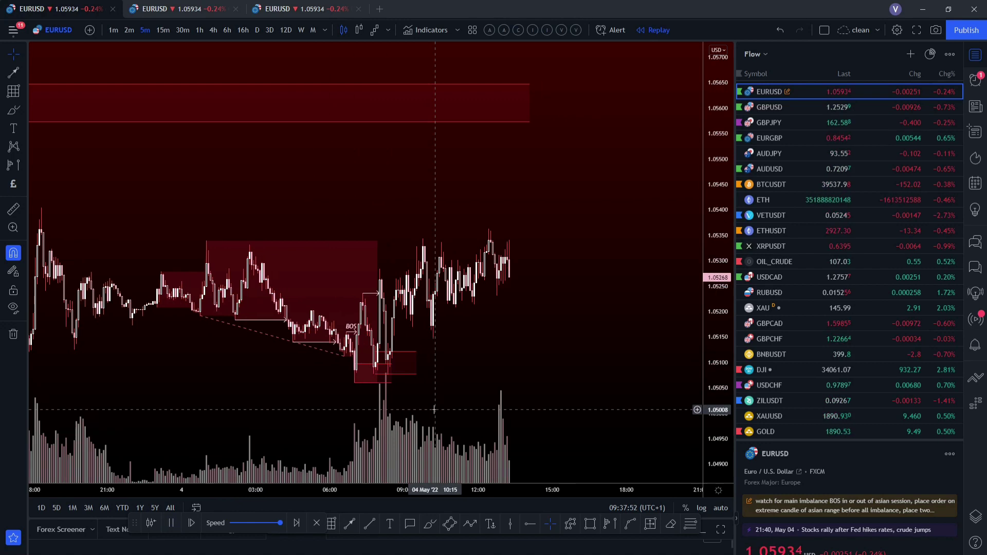
{"action": "left_click", "coordinate": [171, 523]}
{"action": "scroll", "coordinate": [288, 360], "scroll_direction": "down", "scroll_amount": 1}
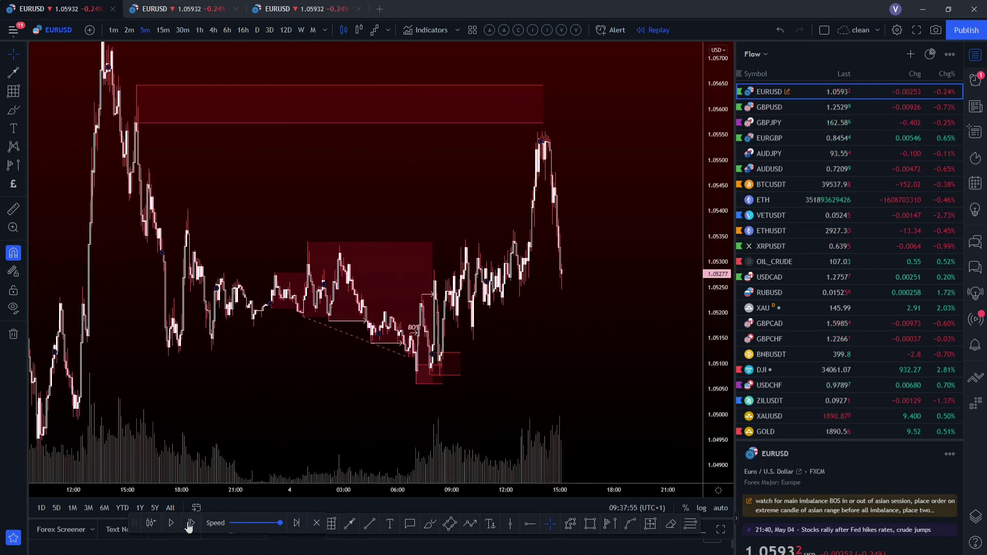
{"action": "left_click", "coordinate": [369, 523]}
{"action": "left_click", "coordinate": [188, 210]}
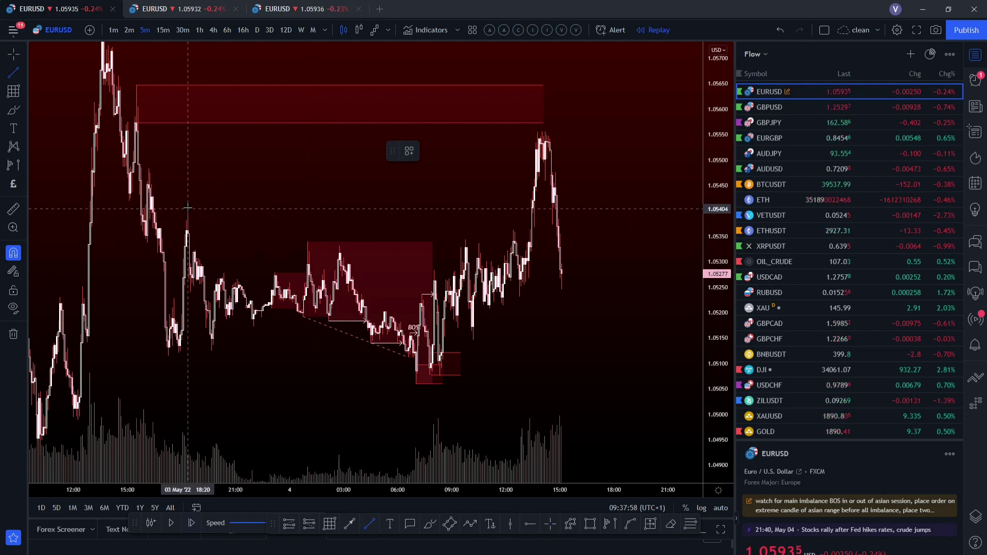
{"action": "key", "text": "Escape"}
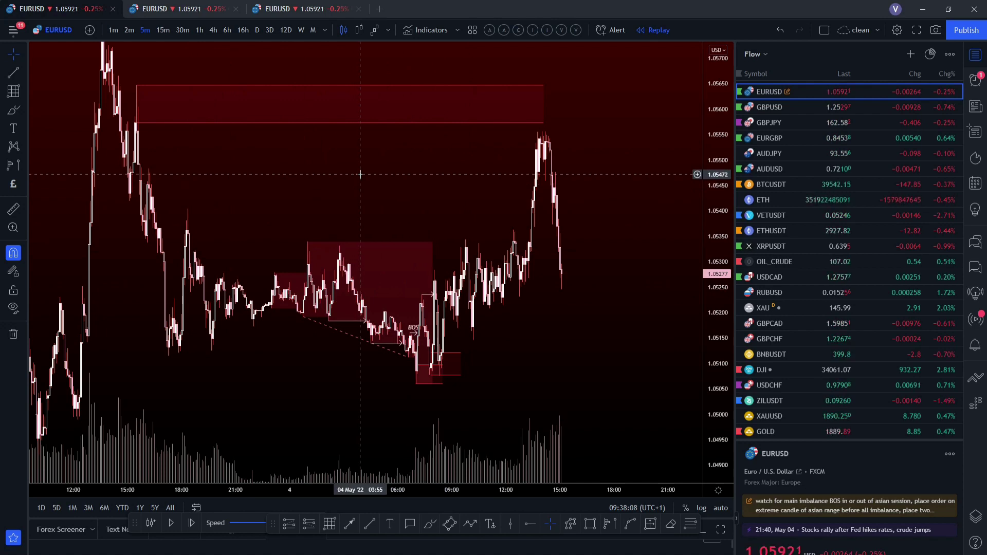
Lower the supply box's bottom edge, play the replay briefly, then raise the edge back
{"action": "left_click_drag", "start_coordinate": [544, 123], "coordinate": [550, 134]}
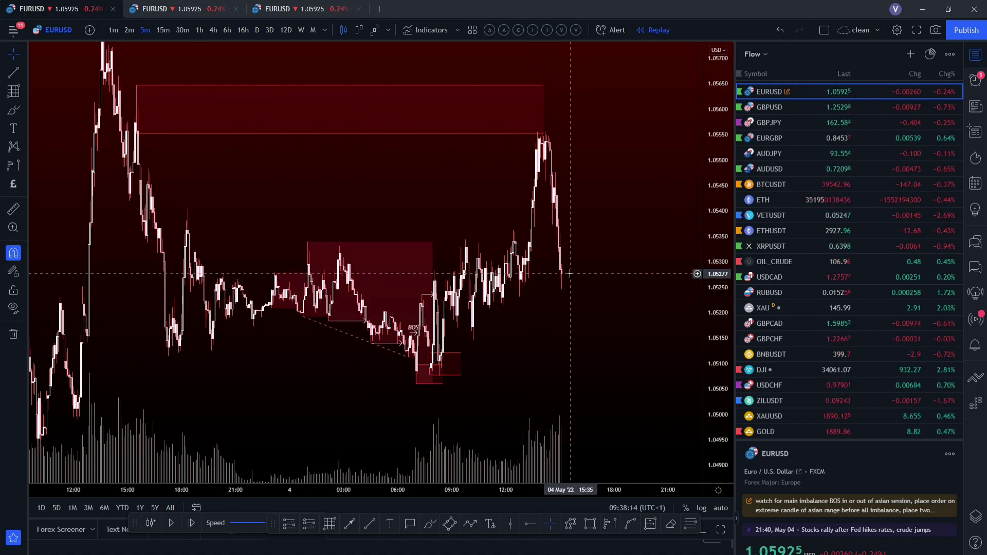
{"action": "left_click", "coordinate": [166, 523]}
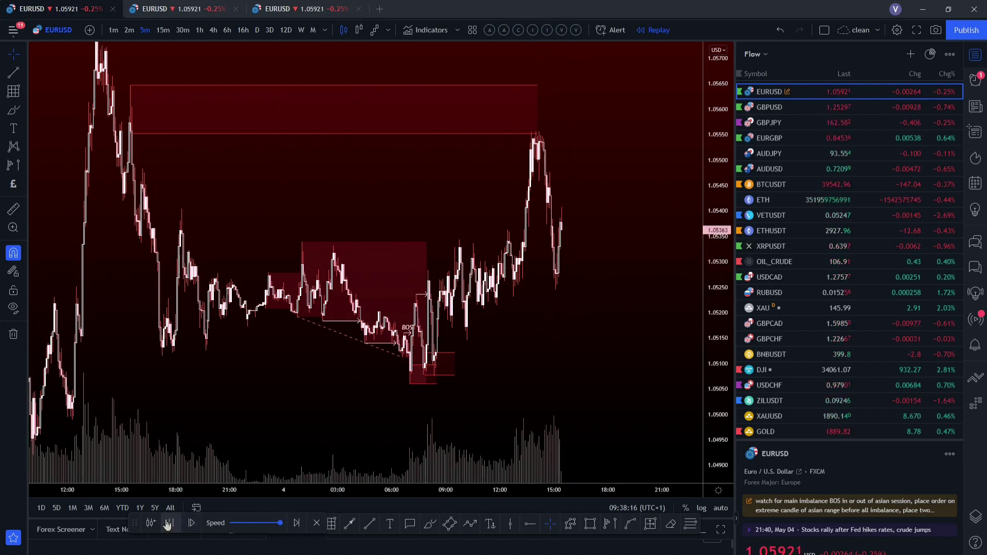
{"action": "left_click", "coordinate": [166, 523]}
{"action": "left_click_drag", "start_coordinate": [103, 133], "coordinate": [103, 124]}
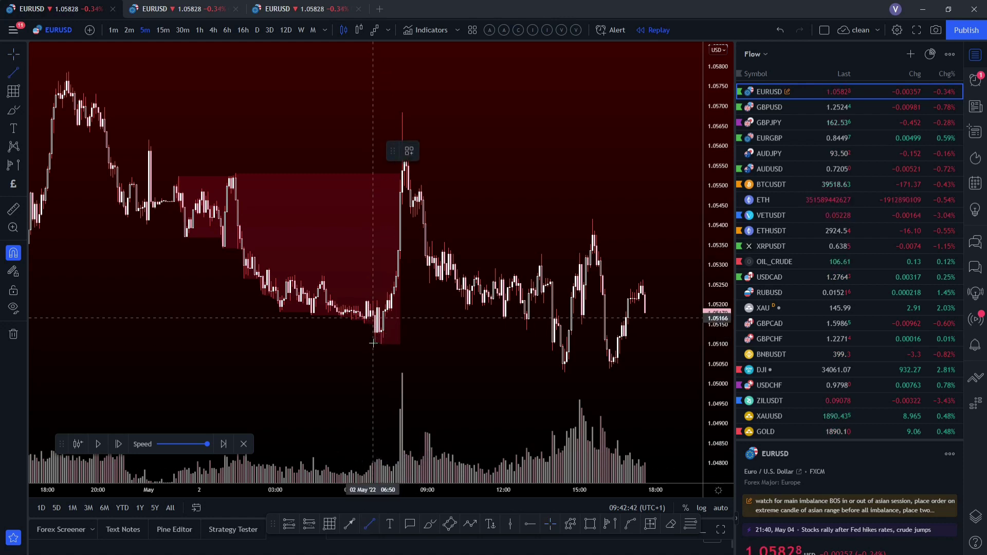
Cancel the pending trend line, pause the replay and zoom the chart out
{"action": "key", "text": "Escape"}
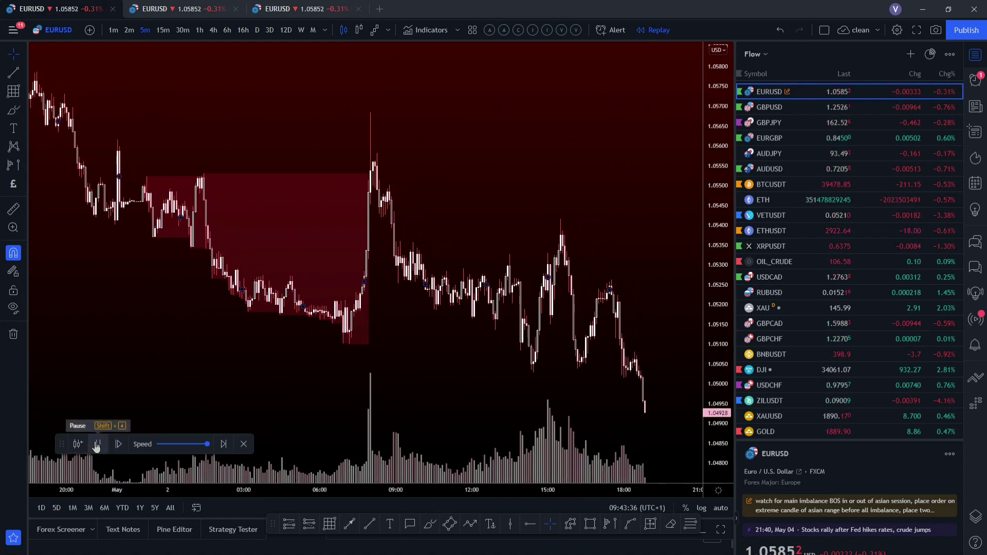
{"action": "left_click", "coordinate": [97, 445]}
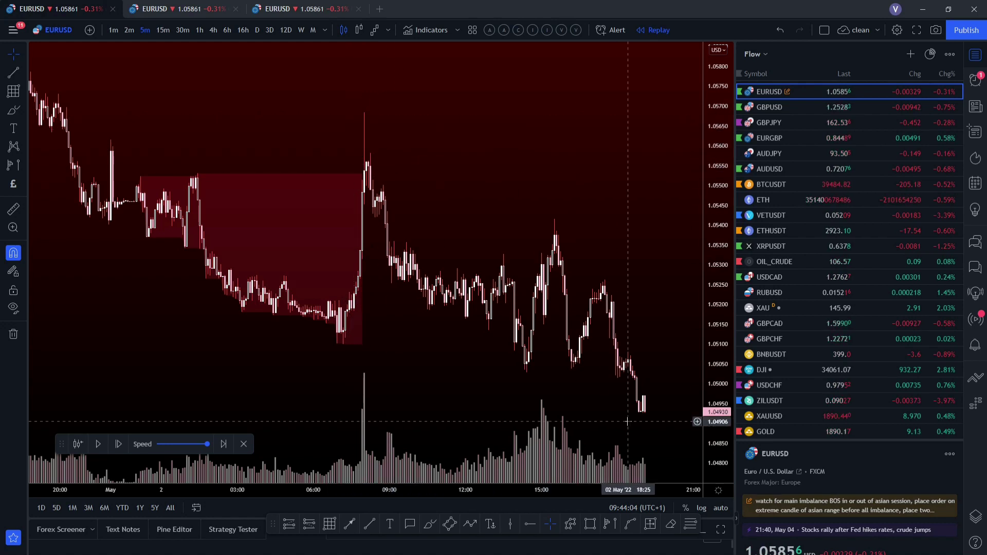
{"action": "scroll", "coordinate": [589, 389], "scroll_direction": "down", "scroll_amount": 3}
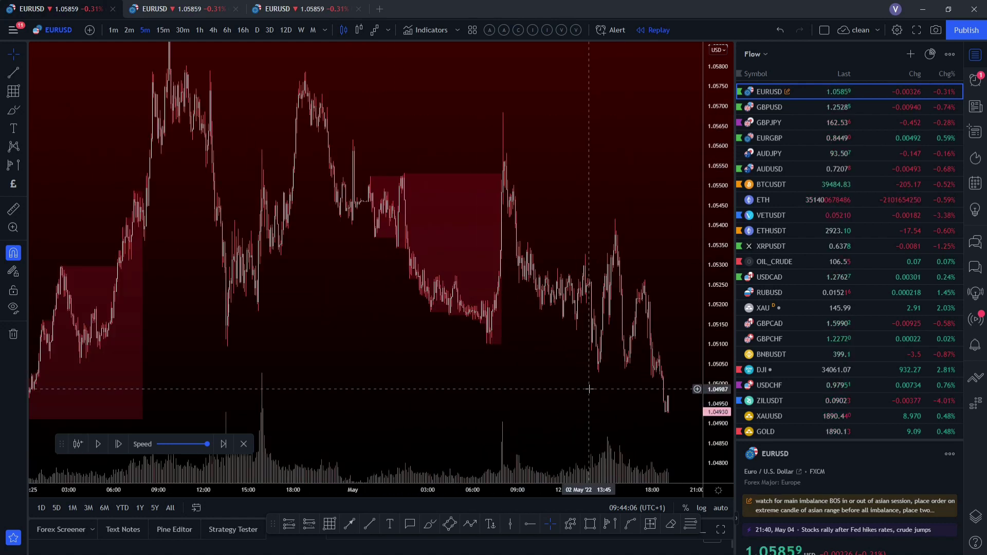
{"action": "scroll", "coordinate": [589, 389], "scroll_direction": "down", "scroll_amount": 2}
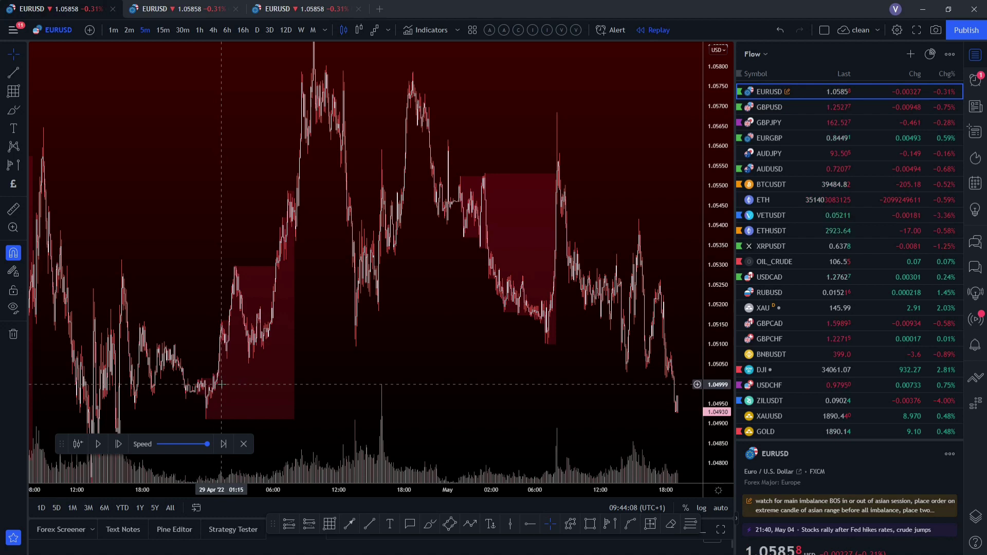
Exit the replay from the chart menu and pan back to the annotated trade
{"action": "left_click_drag", "start_coordinate": [221, 384], "coordinate": [244, 350]}
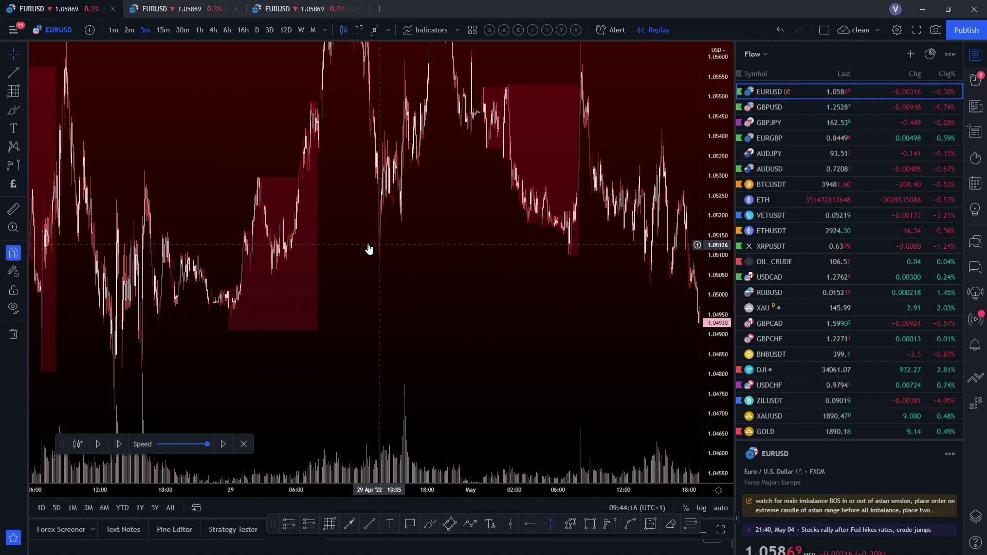
{"action": "right_click", "coordinate": [289, 237]}
{"action": "left_click", "coordinate": [318, 262]}
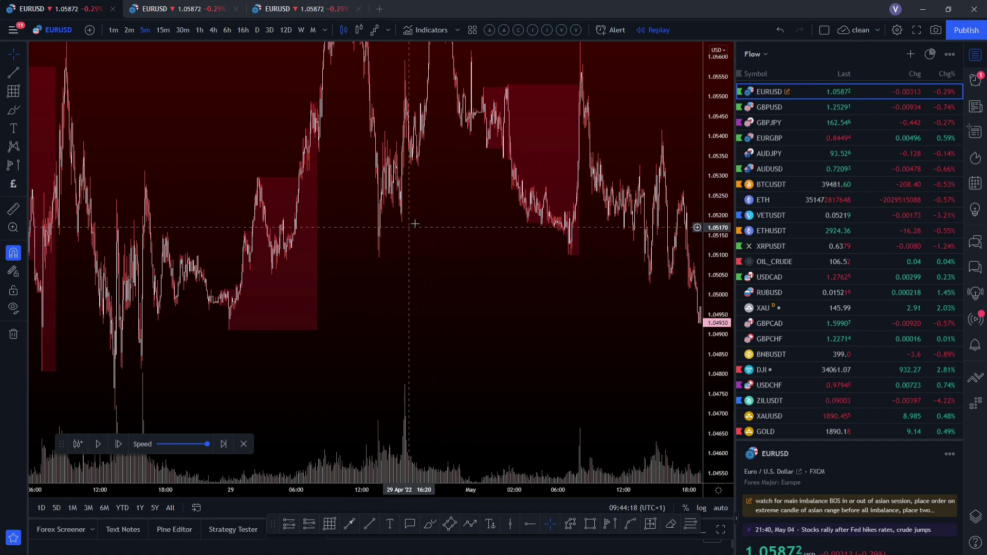
{"action": "left_click_drag", "start_coordinate": [267, 337], "coordinate": [481, 334]}
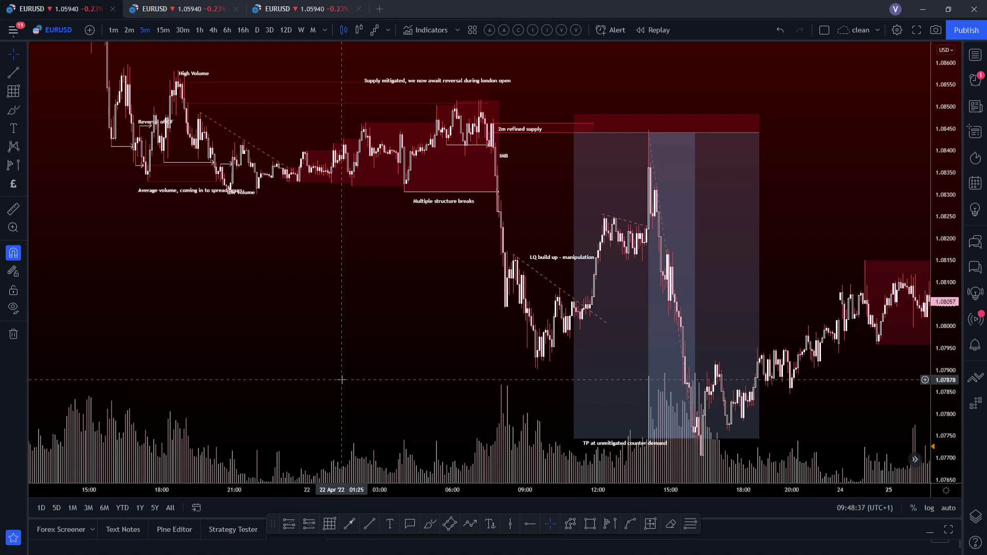
Pan back to the hours before the trade and shift the average-volume note slightly
{"action": "scroll", "coordinate": [348, 293], "scroll_direction": "up", "scroll_amount": 5}
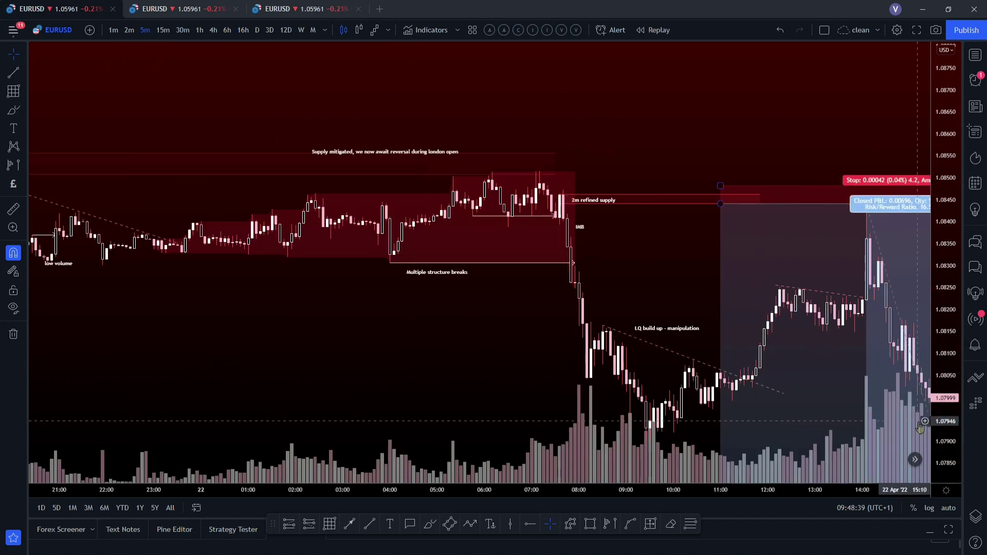
{"action": "left_click_drag", "start_coordinate": [313, 379], "coordinate": [478, 379]}
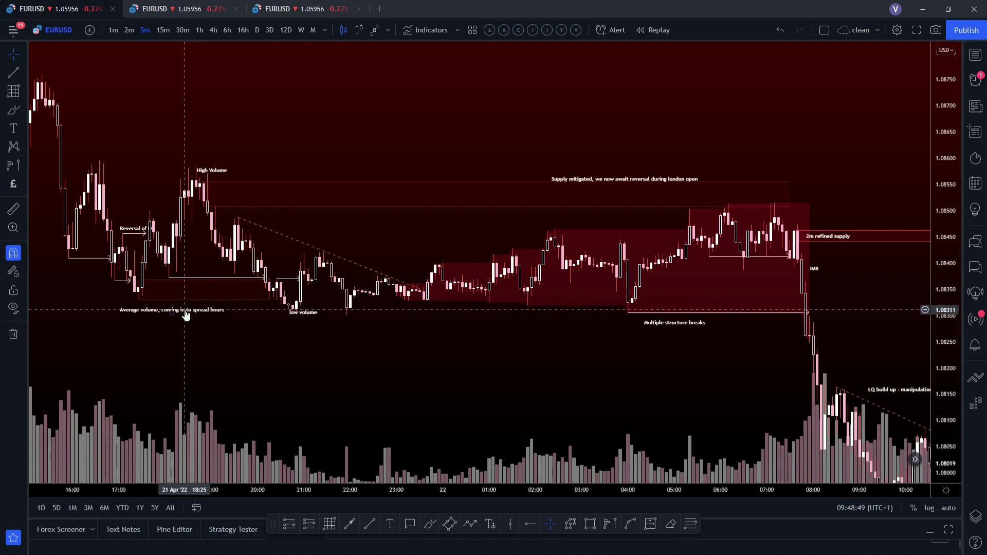
{"action": "left_click_drag", "start_coordinate": [186, 315], "coordinate": [182, 311]}
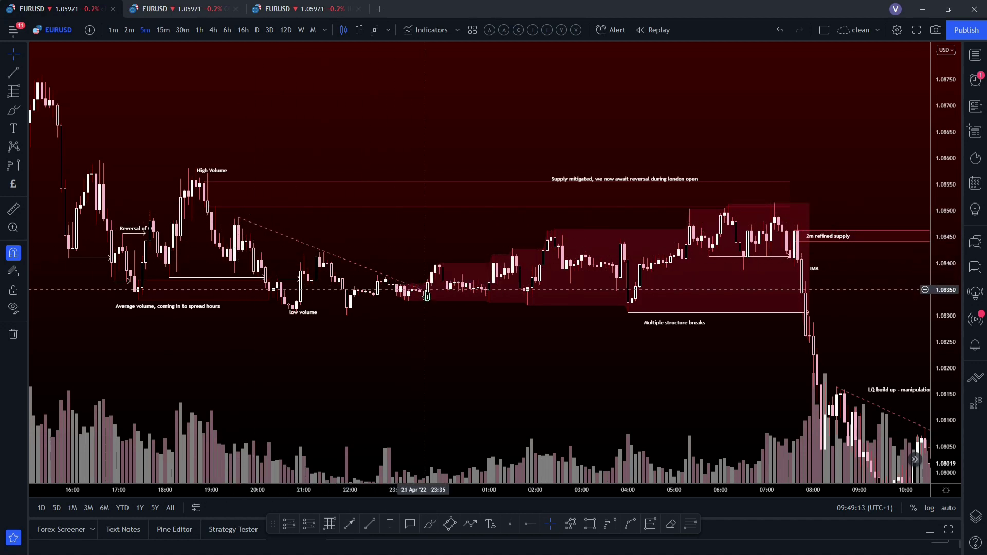
Reshape the dashed trend line, stretching its right end and anchoring its left end at the high
{"action": "left_click_drag", "start_coordinate": [420, 289], "coordinate": [446, 265]}
{"action": "left_click_drag", "start_coordinate": [238, 218], "coordinate": [323, 252]}
{"action": "left_click_drag", "start_coordinate": [443, 263], "coordinate": [555, 230]}
{"action": "left_click_drag", "start_coordinate": [323, 254], "coordinate": [235, 216]}
{"action": "left_click", "coordinate": [501, 191]}
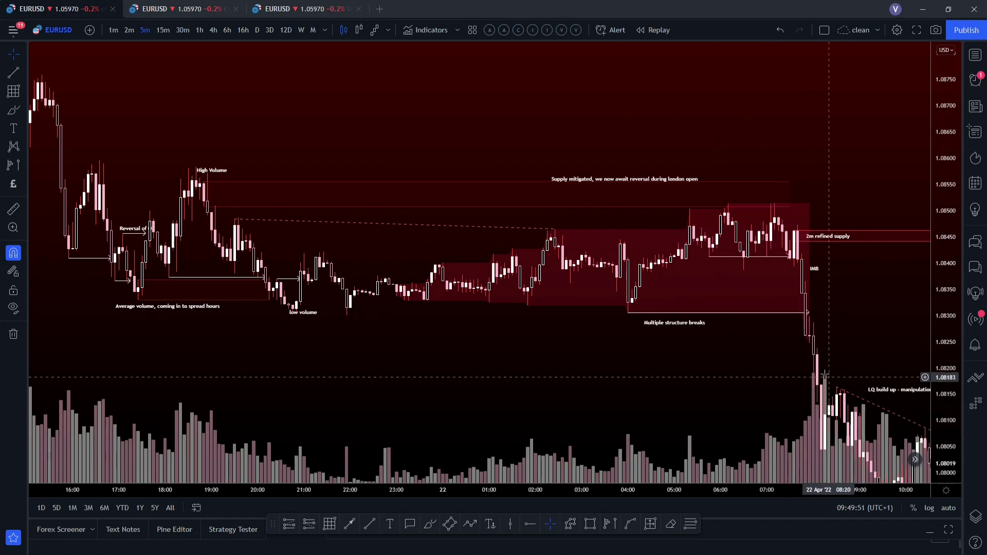
Pan forward past the 08:00 drop to the trade position and switch to the 2m timeframe
{"action": "left_click_drag", "start_coordinate": [755, 326], "coordinate": [654, 271]}
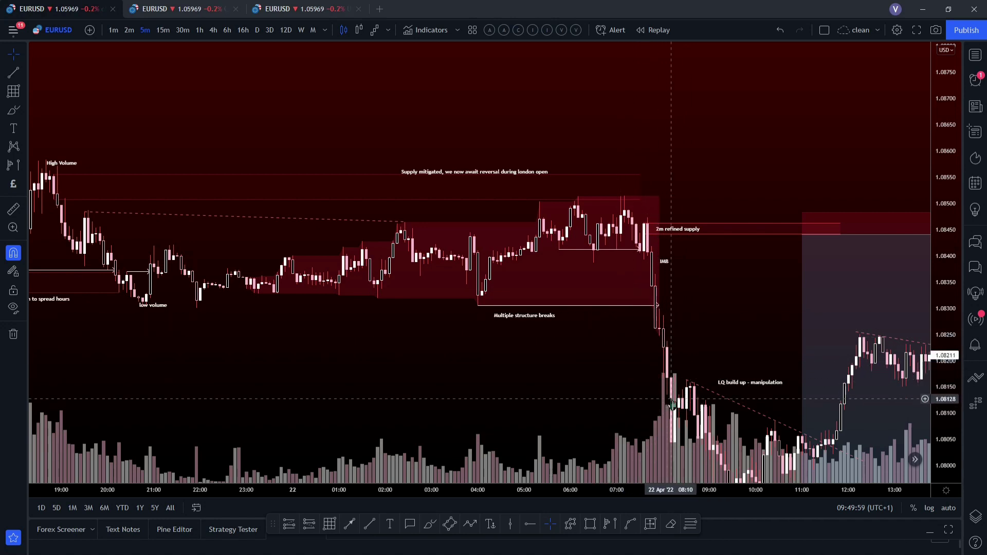
{"action": "left_click_drag", "start_coordinate": [684, 377], "coordinate": [655, 319]}
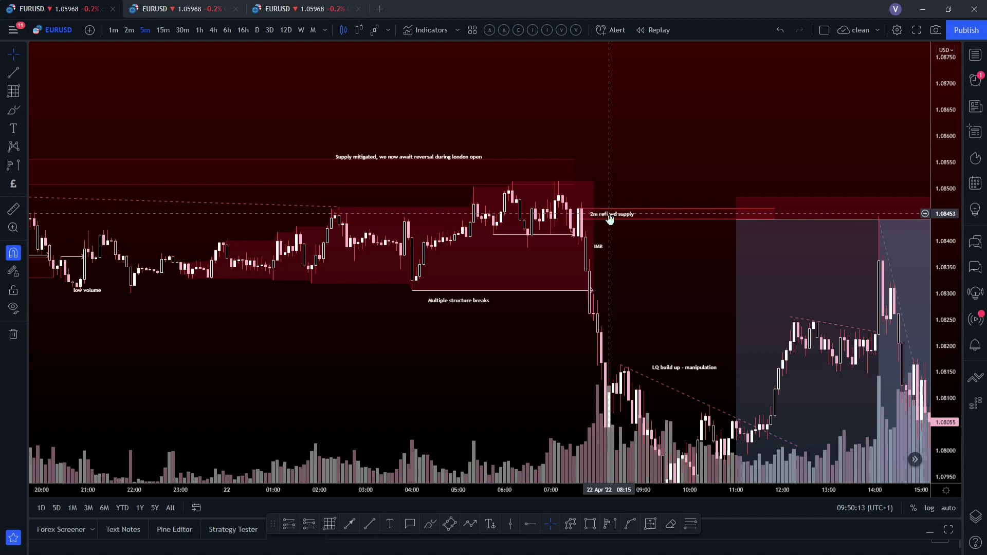
{"action": "left_click_drag", "start_coordinate": [711, 300], "coordinate": [612, 324]}
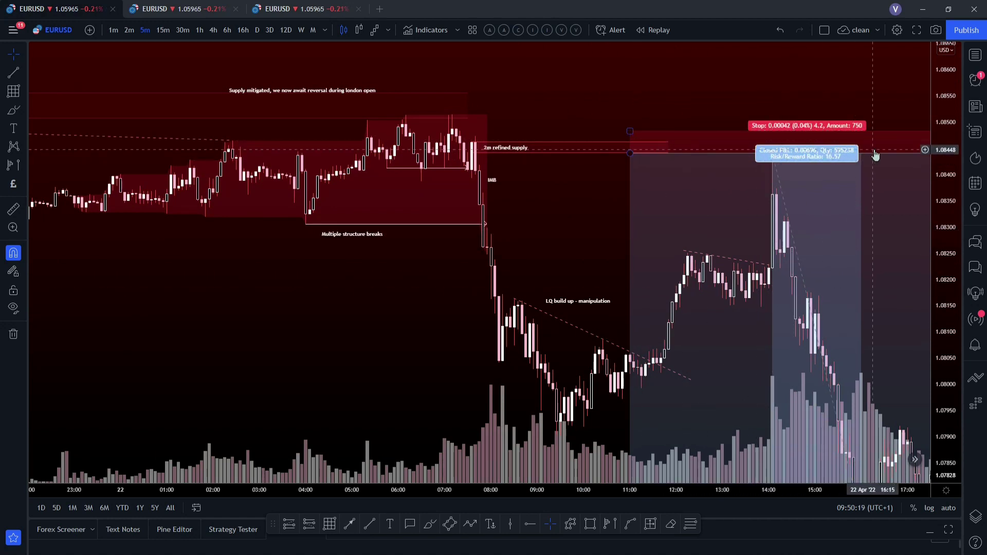
{"action": "left_click_drag", "start_coordinate": [707, 127], "coordinate": [549, 119]}
{"action": "left_click", "coordinate": [129, 29]}
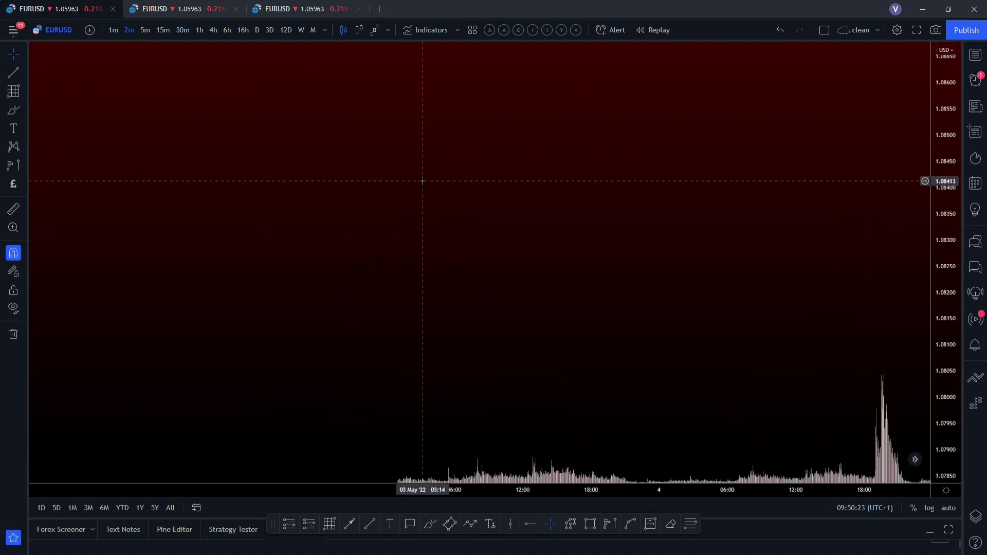
Zoom and pan the 2m chart through the 21–27 Apr trade and refit the price scale
{"action": "scroll", "coordinate": [610, 155], "scroll_direction": "down", "scroll_amount": 3}
{"action": "left_click_drag", "start_coordinate": [663, 102], "coordinate": [452, 234]}
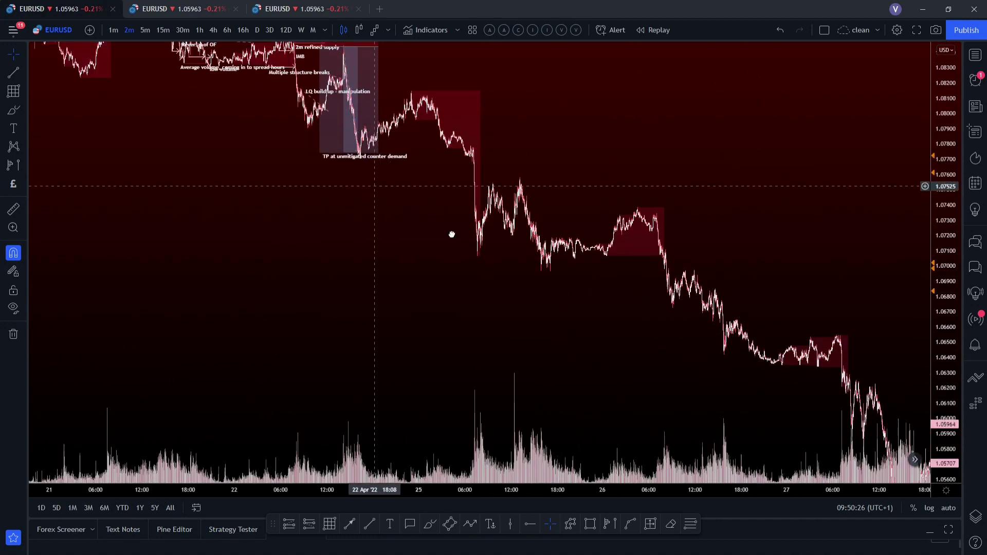
{"action": "scroll", "coordinate": [452, 235], "scroll_direction": "up", "scroll_amount": 10}
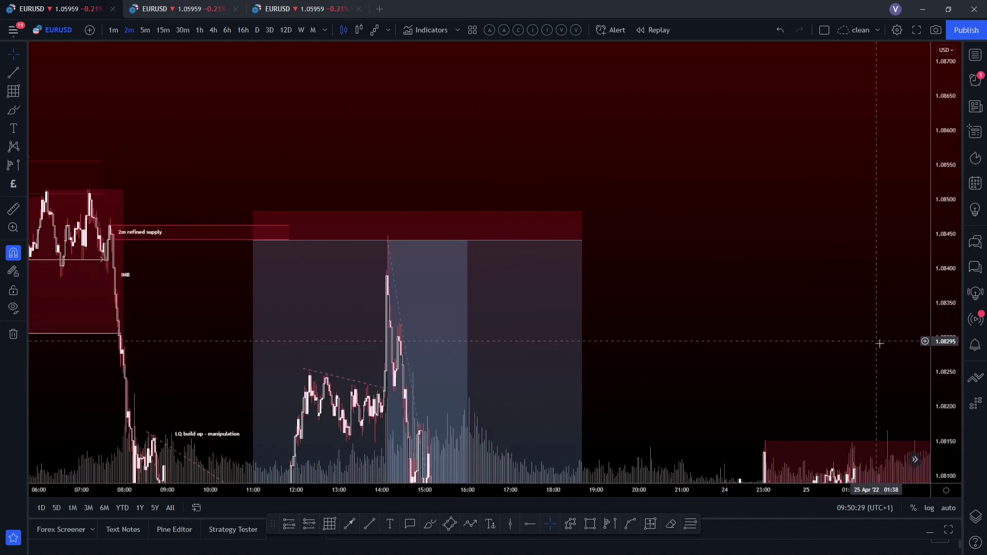
{"action": "scroll", "coordinate": [289, 232], "scroll_direction": "up", "scroll_amount": 6}
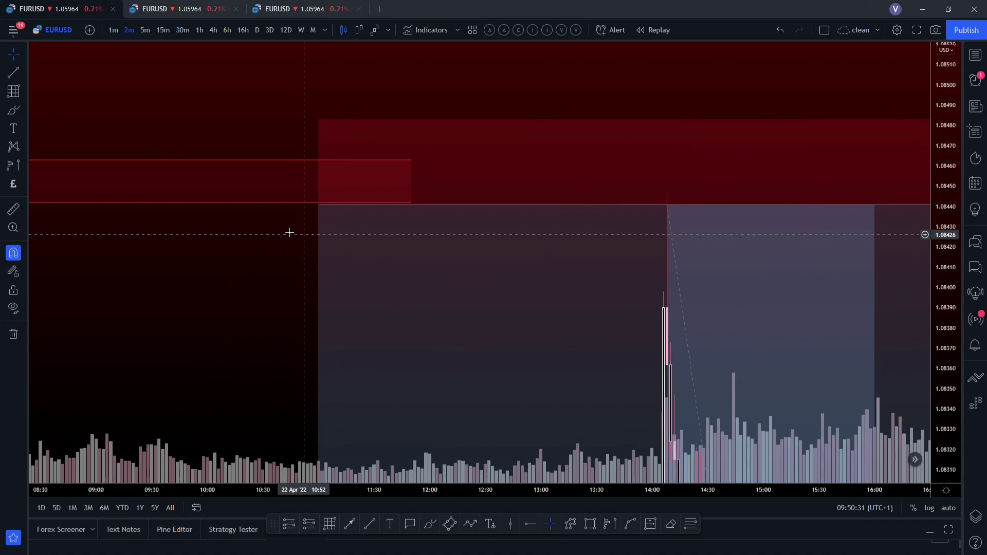
{"action": "left_click_drag", "start_coordinate": [290, 233], "coordinate": [622, 248]}
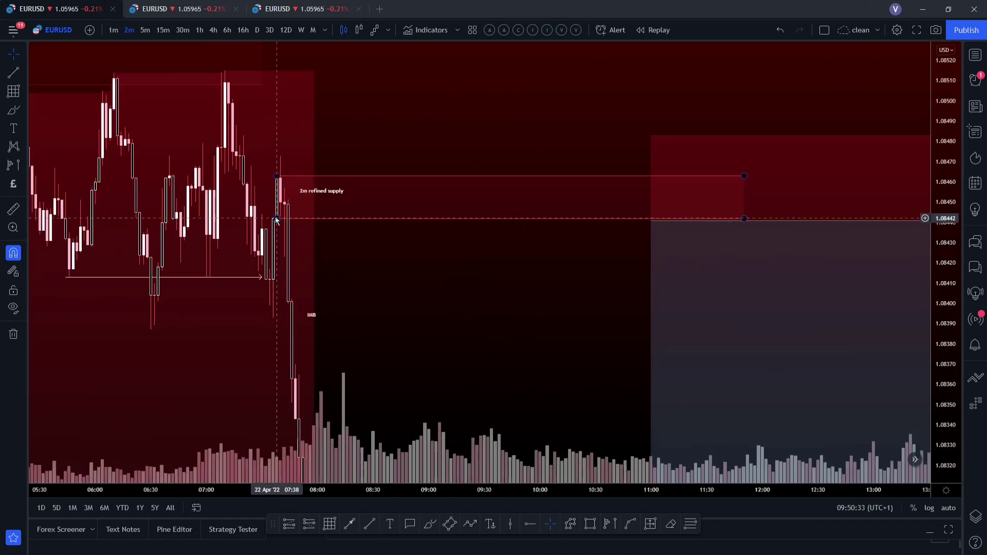
{"action": "scroll", "coordinate": [476, 237], "scroll_direction": "down", "scroll_amount": 3}
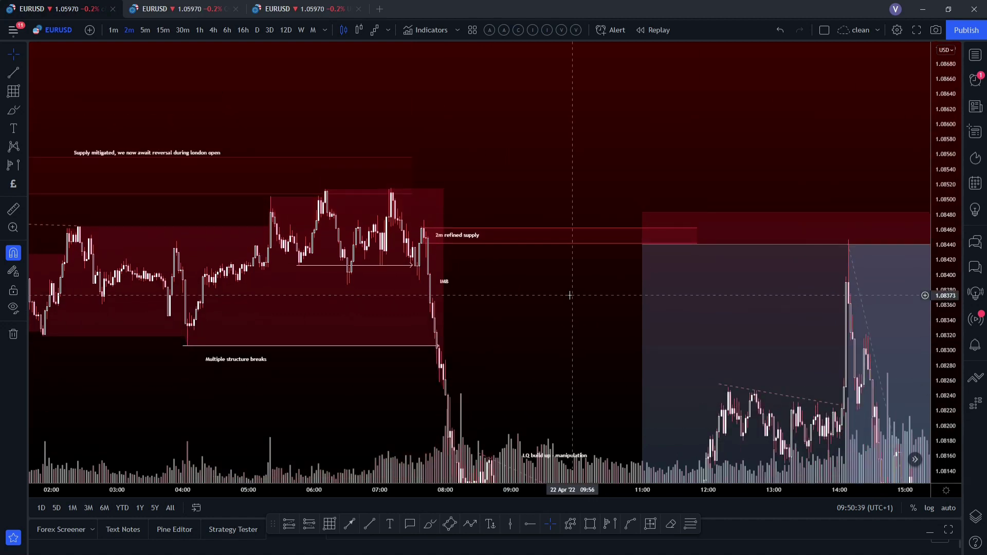
{"action": "scroll", "coordinate": [569, 295], "scroll_direction": "down", "scroll_amount": 3}
{"action": "left_click_drag", "start_coordinate": [570, 295], "coordinate": [416, 197]}
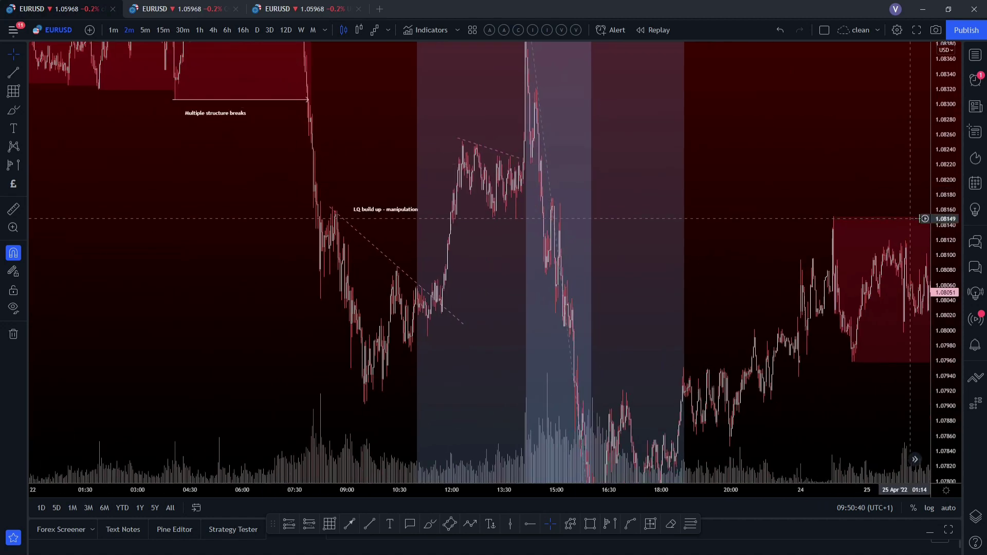
{"action": "double_click", "coordinate": [952, 276]}
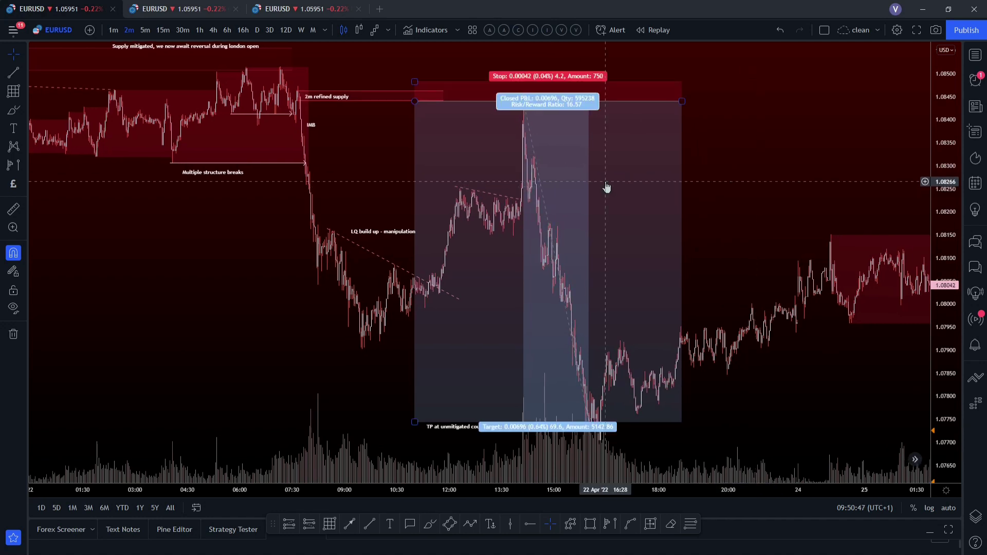
Switch back to 5m candles and pan until the 22 Apr trade is in view
{"action": "scroll", "coordinate": [752, 180], "scroll_direction": "down", "scroll_amount": 3}
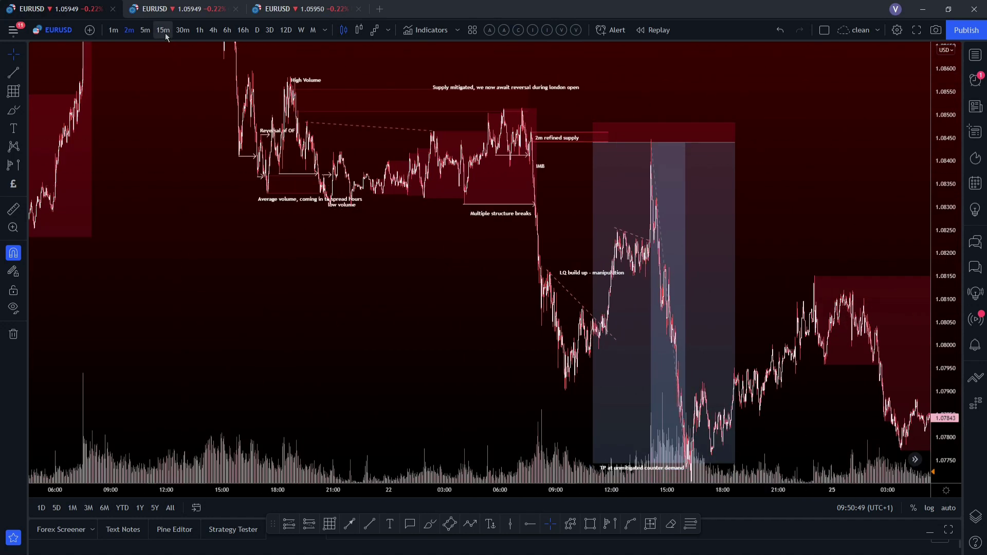
{"action": "left_click", "coordinate": [145, 30]}
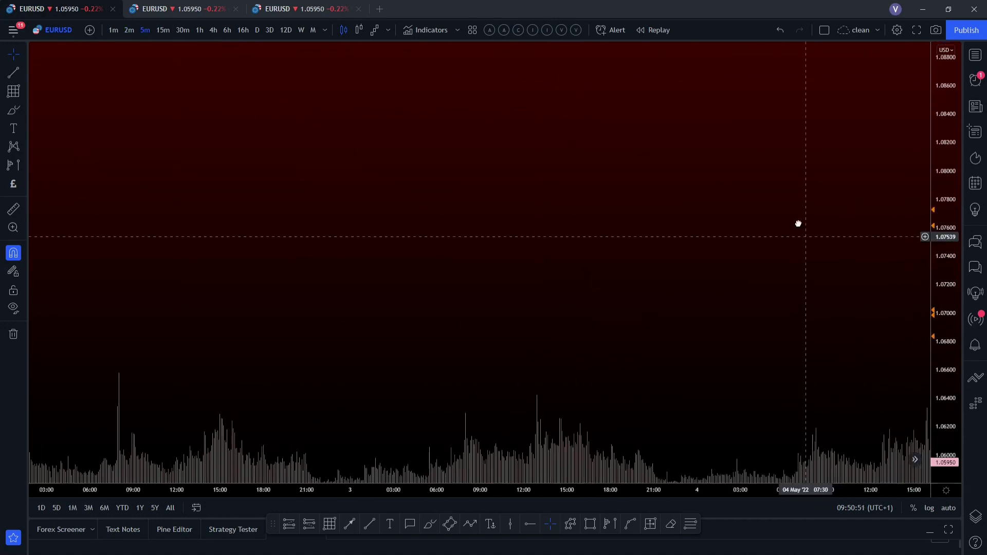
{"action": "scroll", "coordinate": [787, 293], "scroll_direction": "down", "scroll_amount": 5}
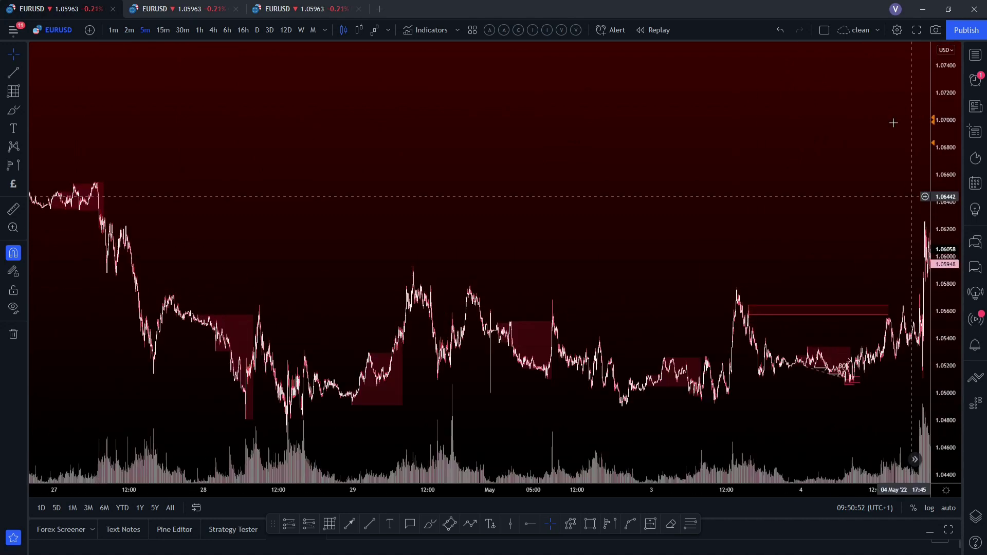
{"action": "left_click_drag", "start_coordinate": [546, 171], "coordinate": [674, 256]}
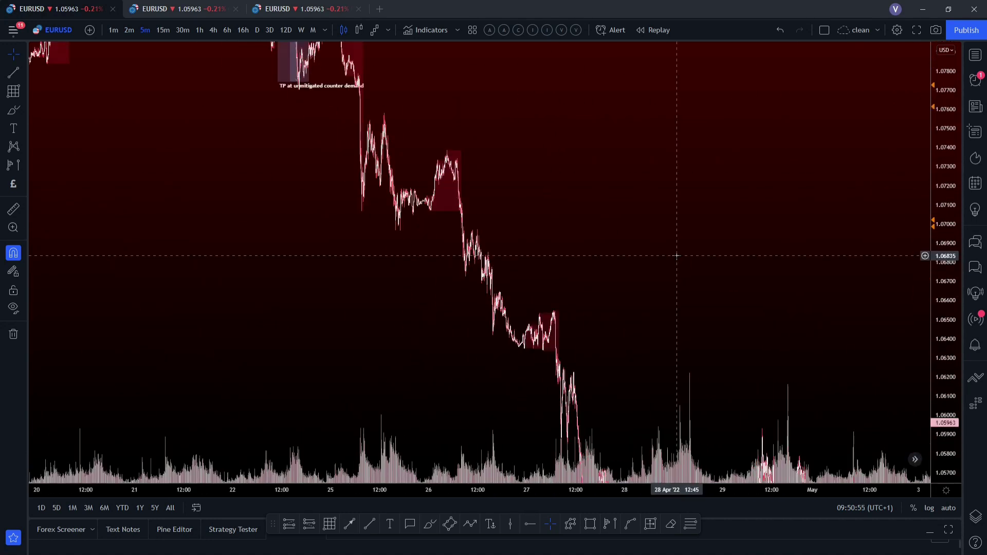
{"action": "left_click_drag", "start_coordinate": [404, 75], "coordinate": [603, 160]}
{"action": "scroll", "coordinate": [603, 160], "scroll_direction": "up", "scroll_amount": 3}
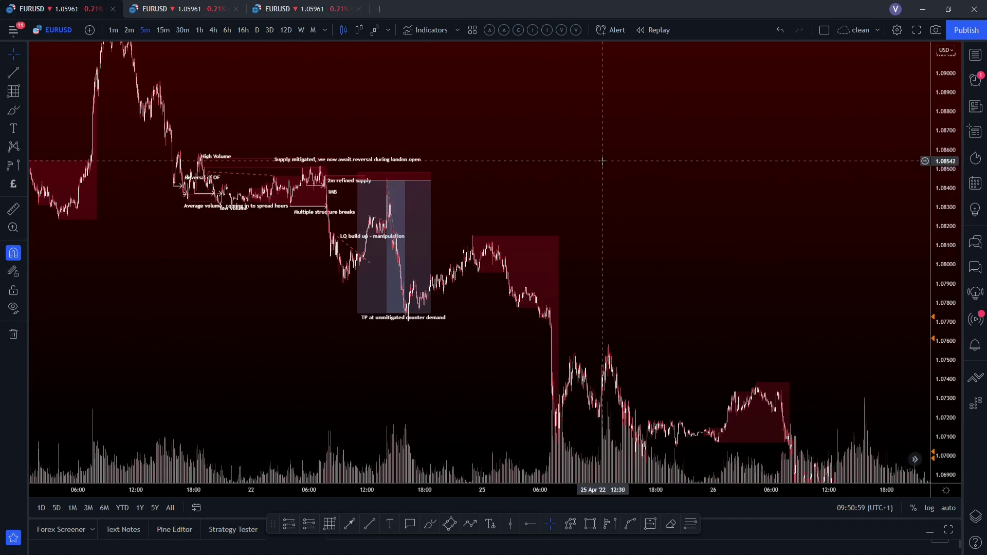